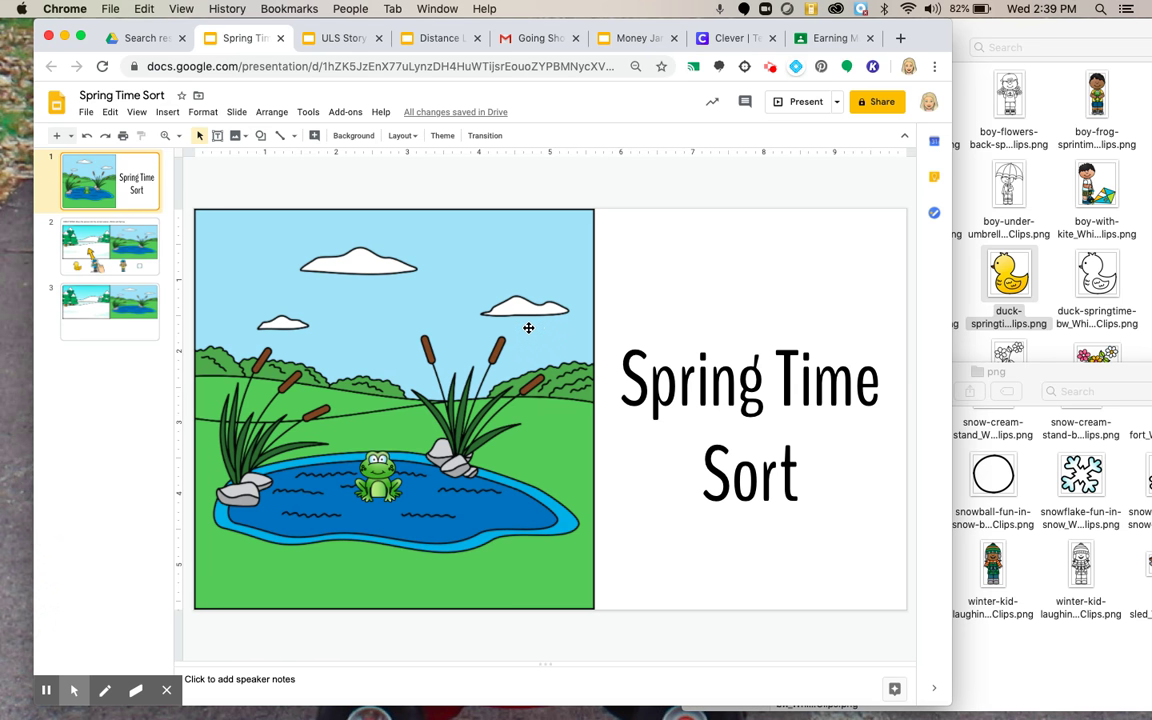
Drag the pond picture slightly to reposition it on the title slide.
{"action": "left_click_drag", "start_coordinate": [530, 300], "coordinate": [525, 327]}
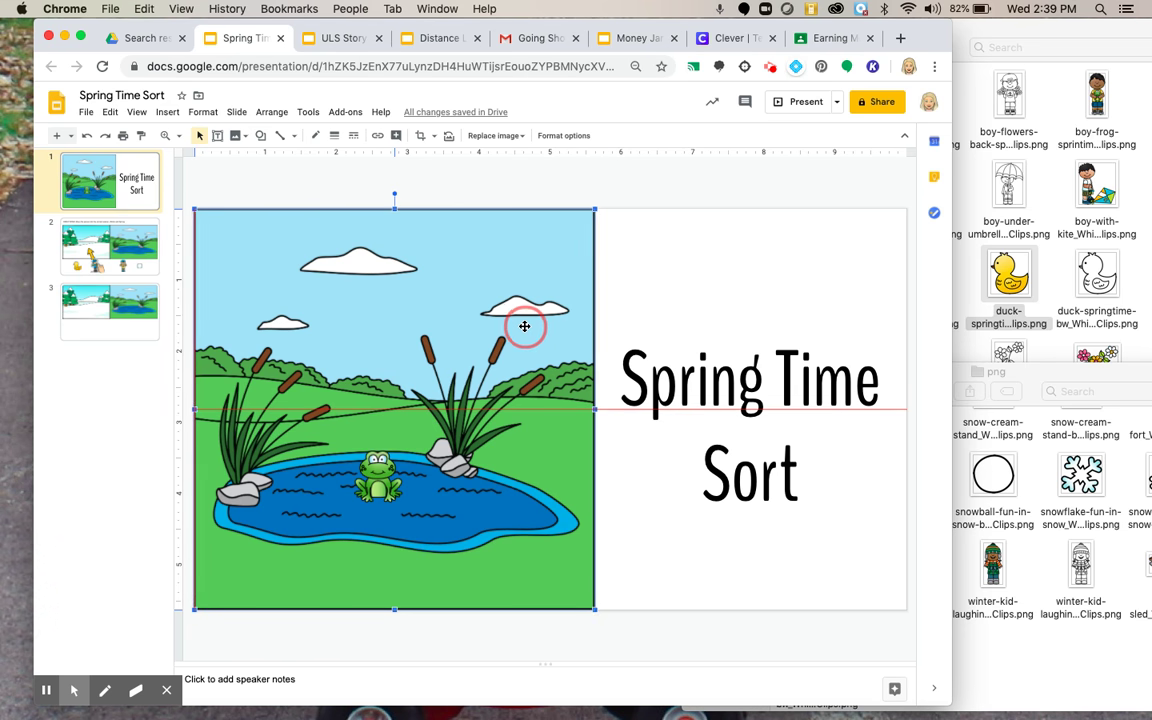
Export the pond title slide as a PNG image of the current slide.
{"action": "left_click", "coordinate": [641, 196]}
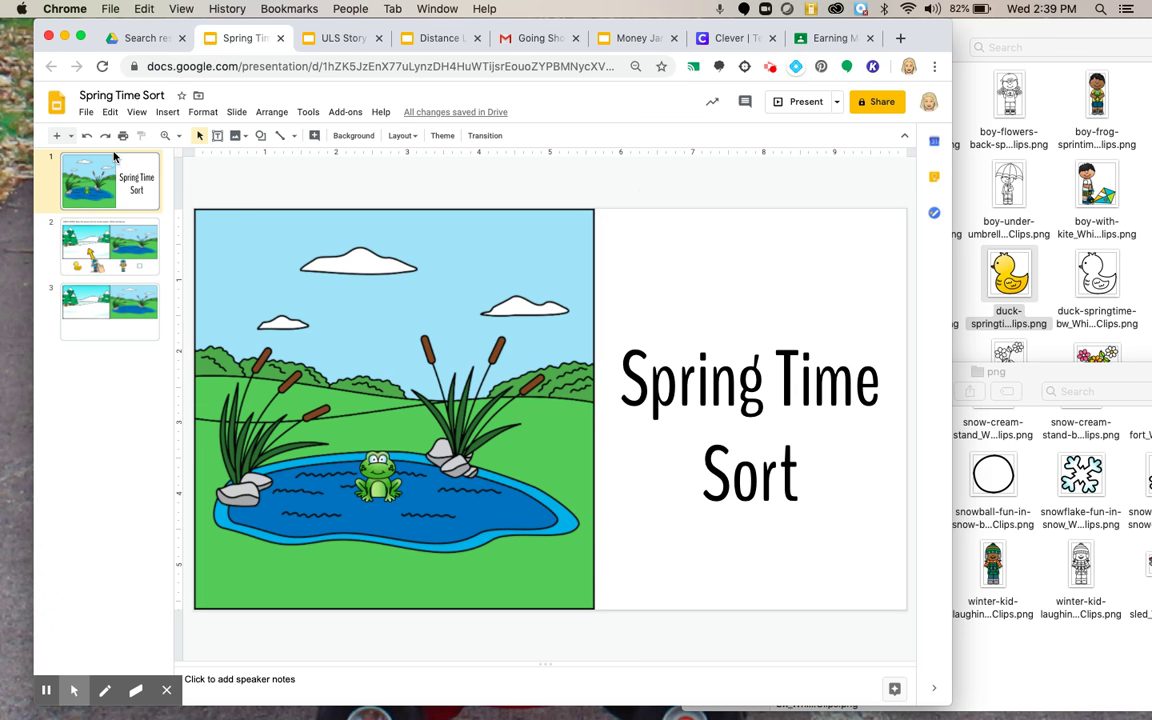
{"action": "left_click", "coordinate": [86, 112]}
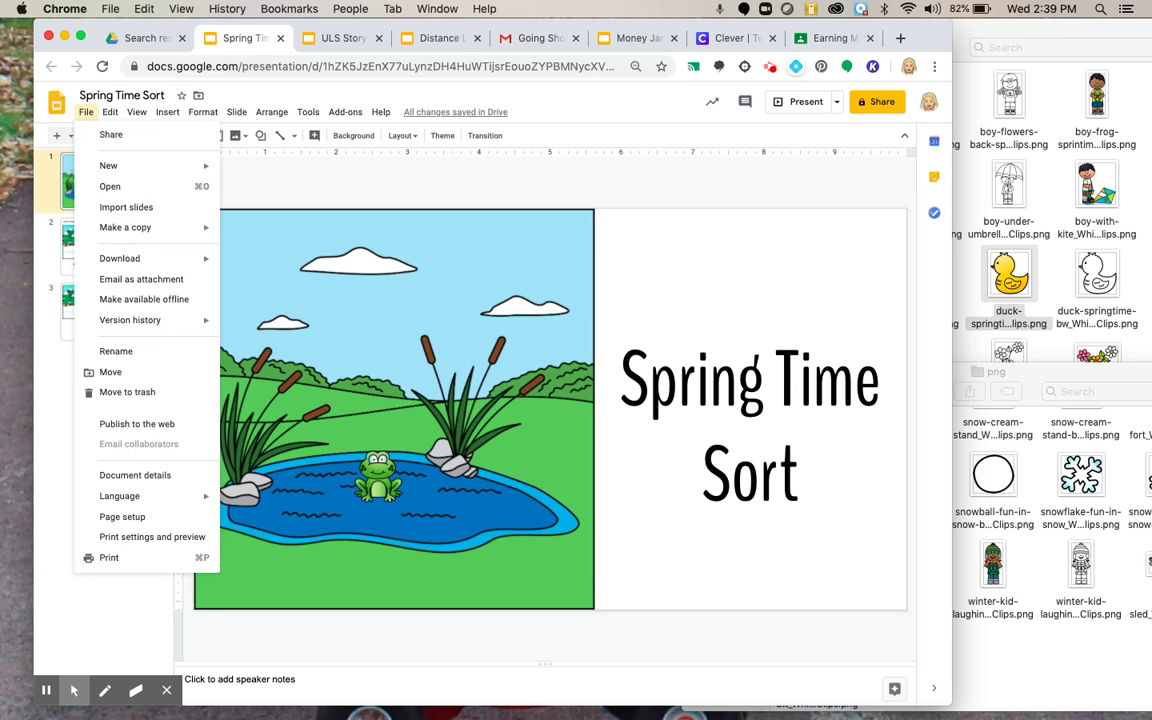
{"action": "mouse_move", "coordinate": [125, 257]}
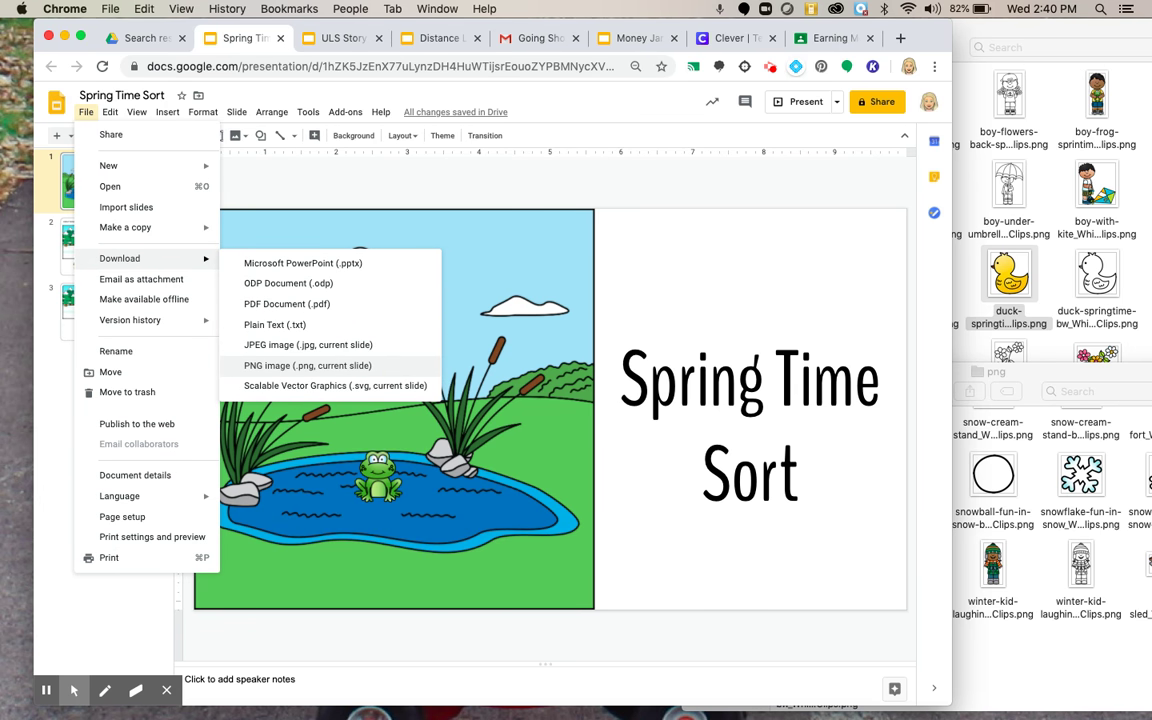
{"action": "key", "text": "Escape"}
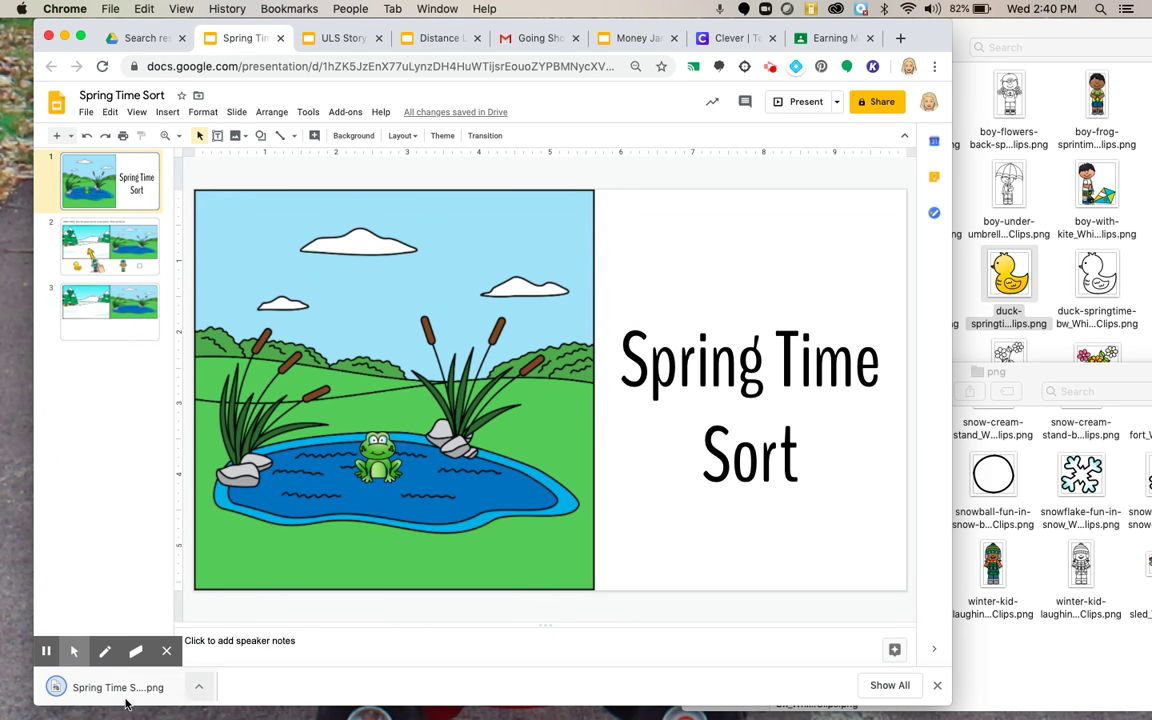
{"action": "right_click", "coordinate": [97, 199]}
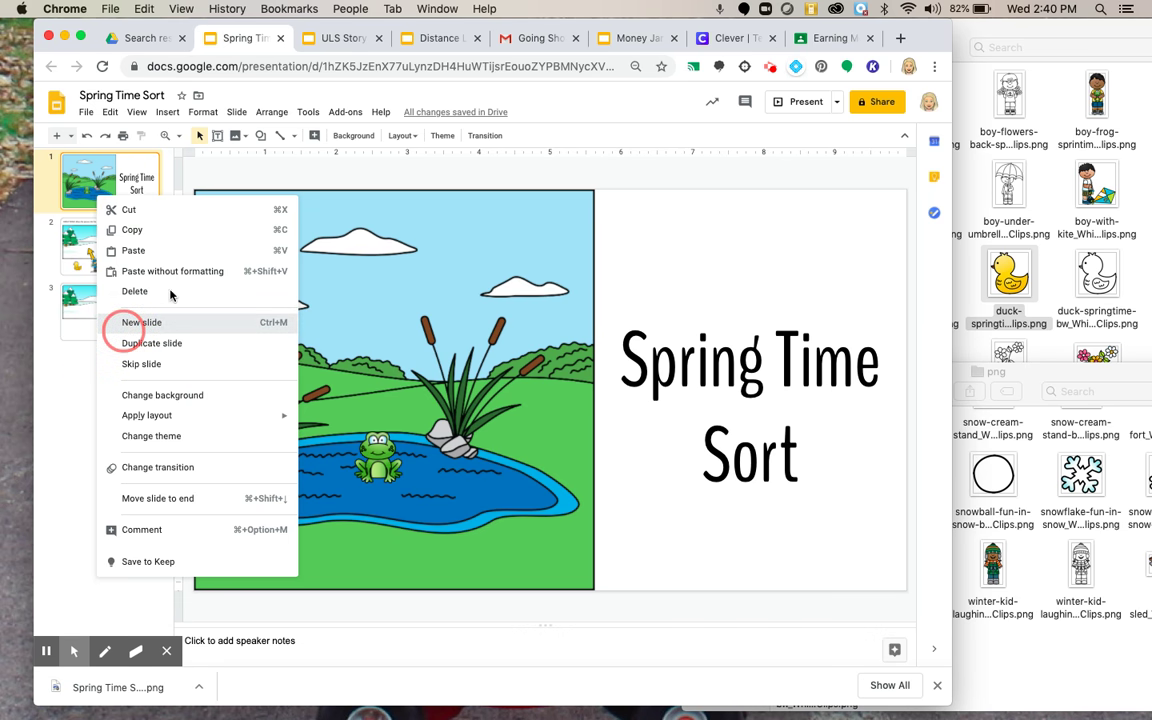
Add a blank slide after the title slide and set the downloaded title PNG as its background.
{"action": "left_click", "coordinate": [112, 321]}
{"action": "left_click_drag", "start_coordinate": [231, 224], "coordinate": [542, 544]}
{"action": "key", "text": "Delete"}
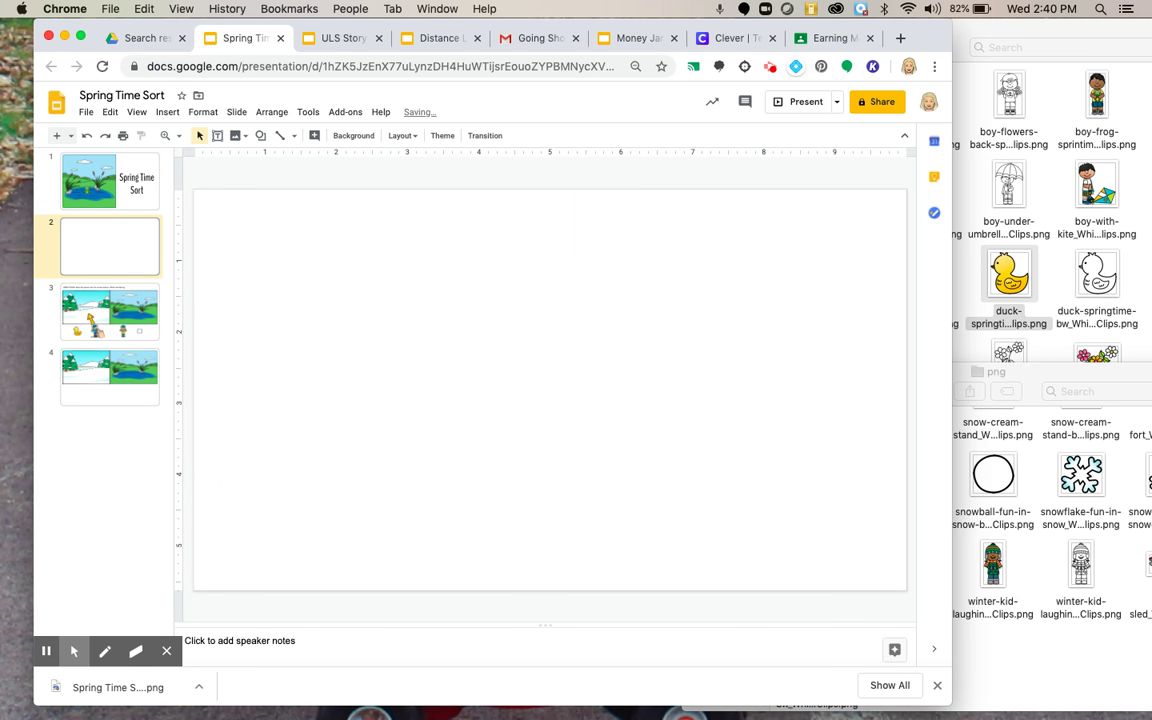
{"action": "left_click", "coordinate": [352, 135]}
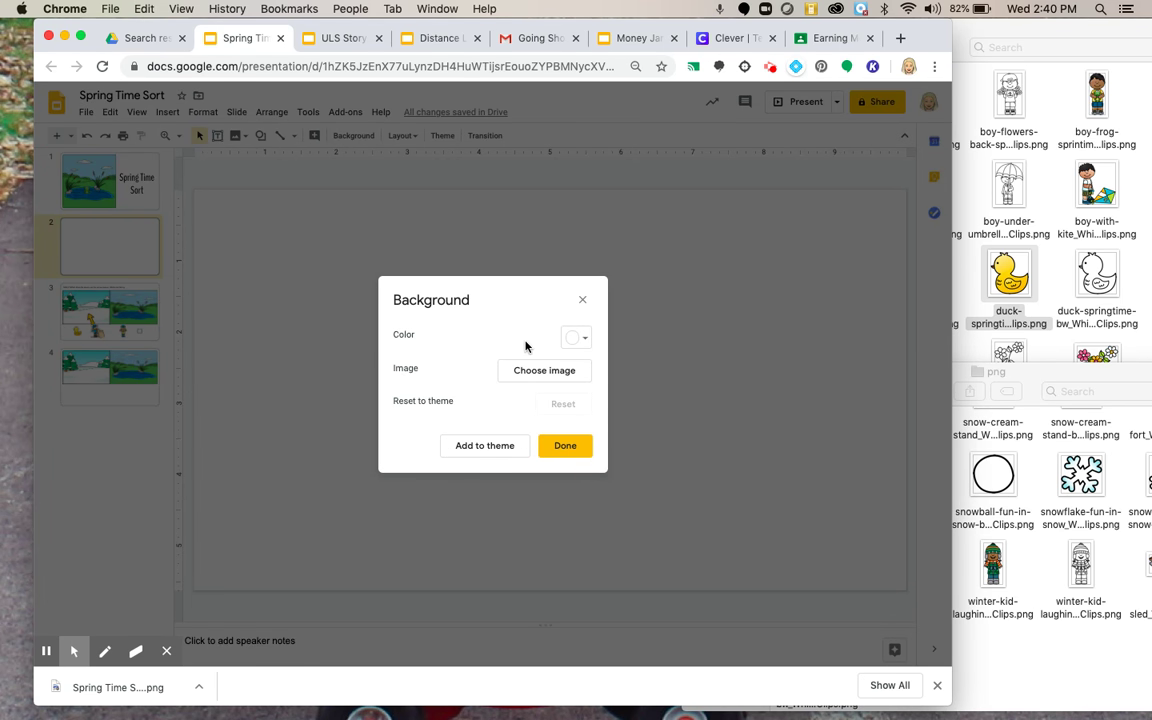
{"action": "left_click", "coordinate": [530, 376]}
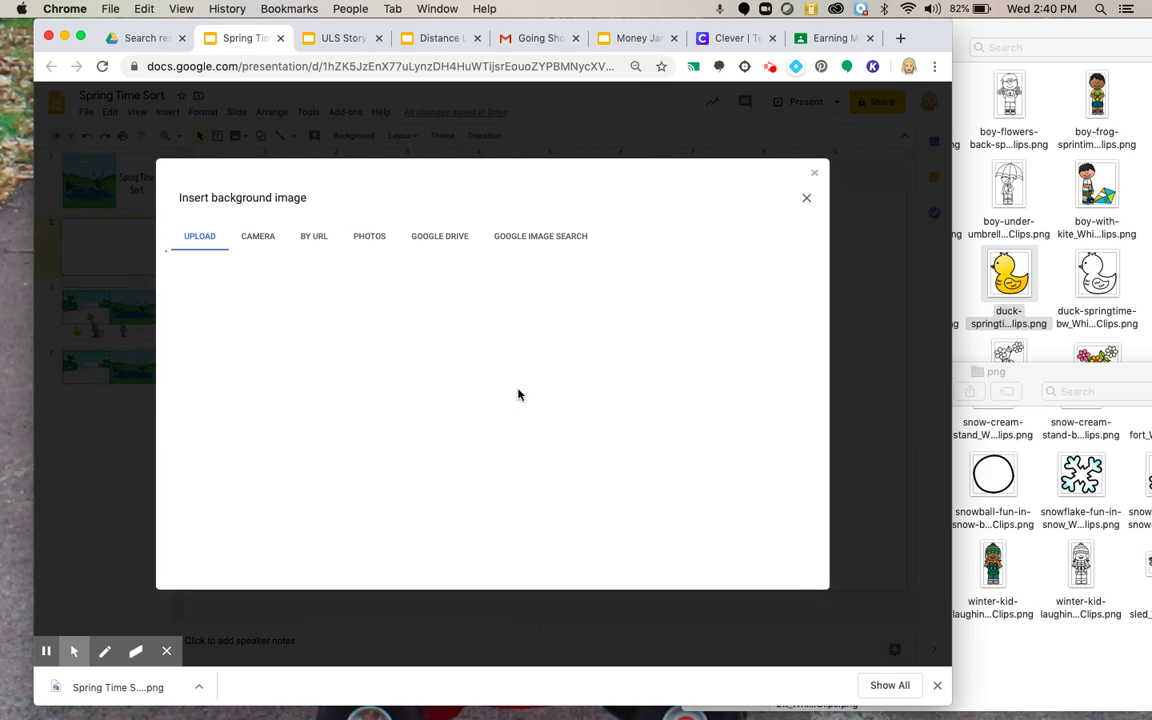
{"action": "left_click_drag", "start_coordinate": [100, 695], "coordinate": [507, 440]}
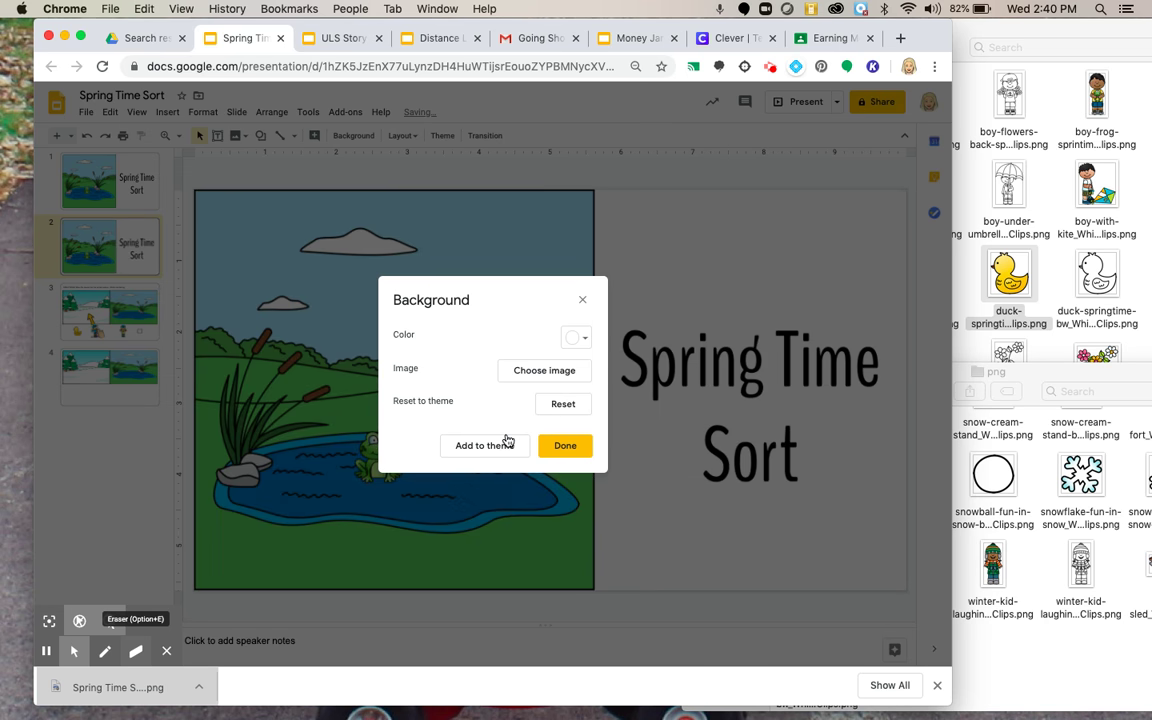
{"action": "left_click", "coordinate": [565, 446]}
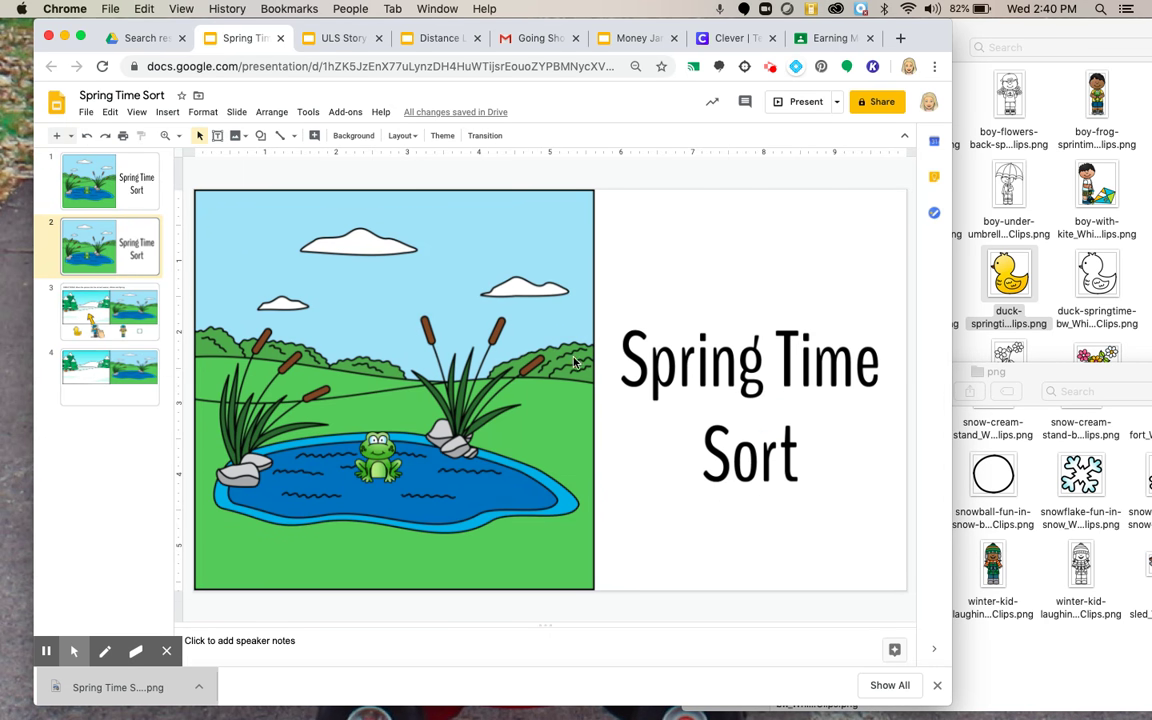
Confirm the flattened background can't be selected while the original pond picture still moves.
{"action": "left_click", "coordinate": [437, 303]}
{"action": "left_click_drag", "start_coordinate": [607, 399], "coordinate": [638, 399]}
{"action": "left_click", "coordinate": [105, 180]}
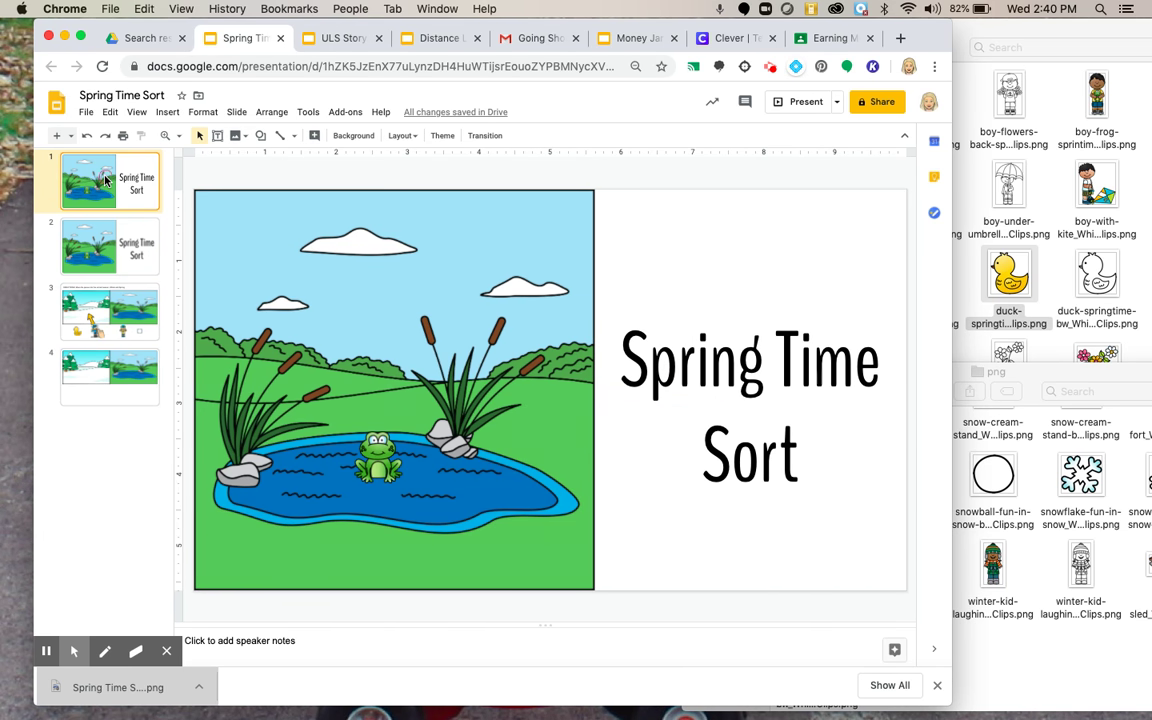
{"action": "mouse_move", "coordinate": [332, 256]}
{"action": "left_mouse_down"}
{"action": "mouse_move", "coordinate": [338, 236]}
{"action": "mouse_move", "coordinate": [279, 256]}
{"action": "mouse_move", "coordinate": [354, 260]}
{"action": "left_mouse_up"}
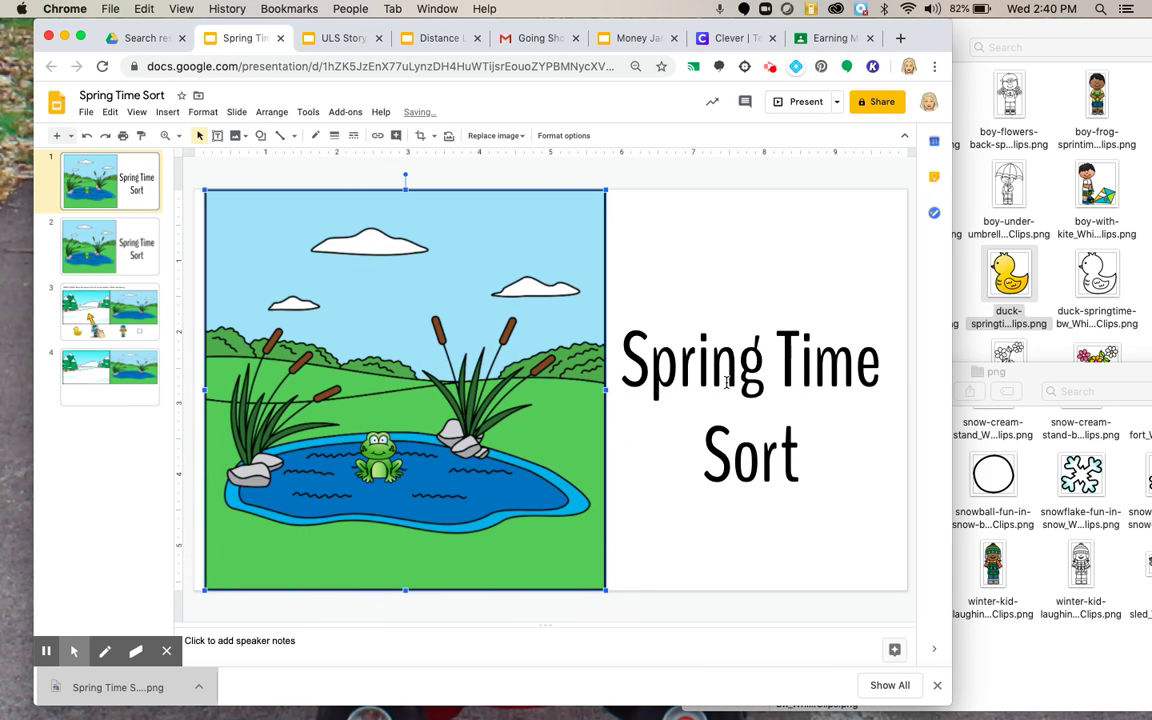
{"action": "left_click", "coordinate": [655, 345]}
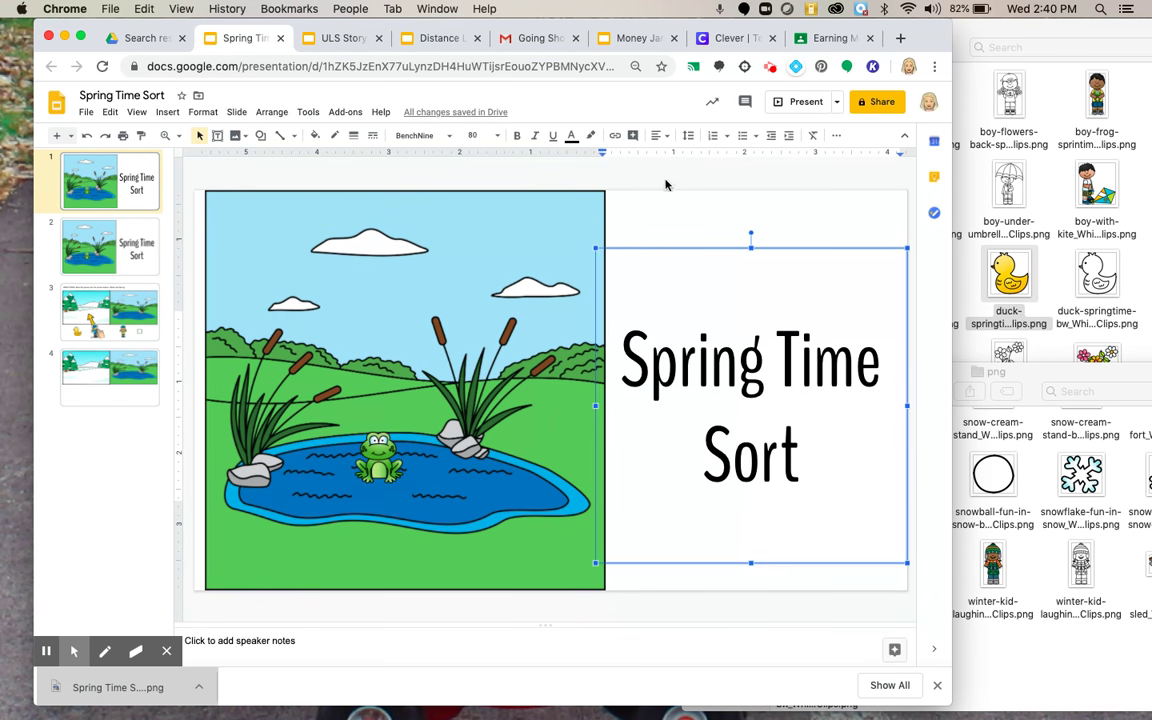
{"action": "left_click", "coordinate": [598, 166]}
Delete the original editable title slide and go to the winter and spring sorting slide.
{"action": "right_click", "coordinate": [113, 179]}
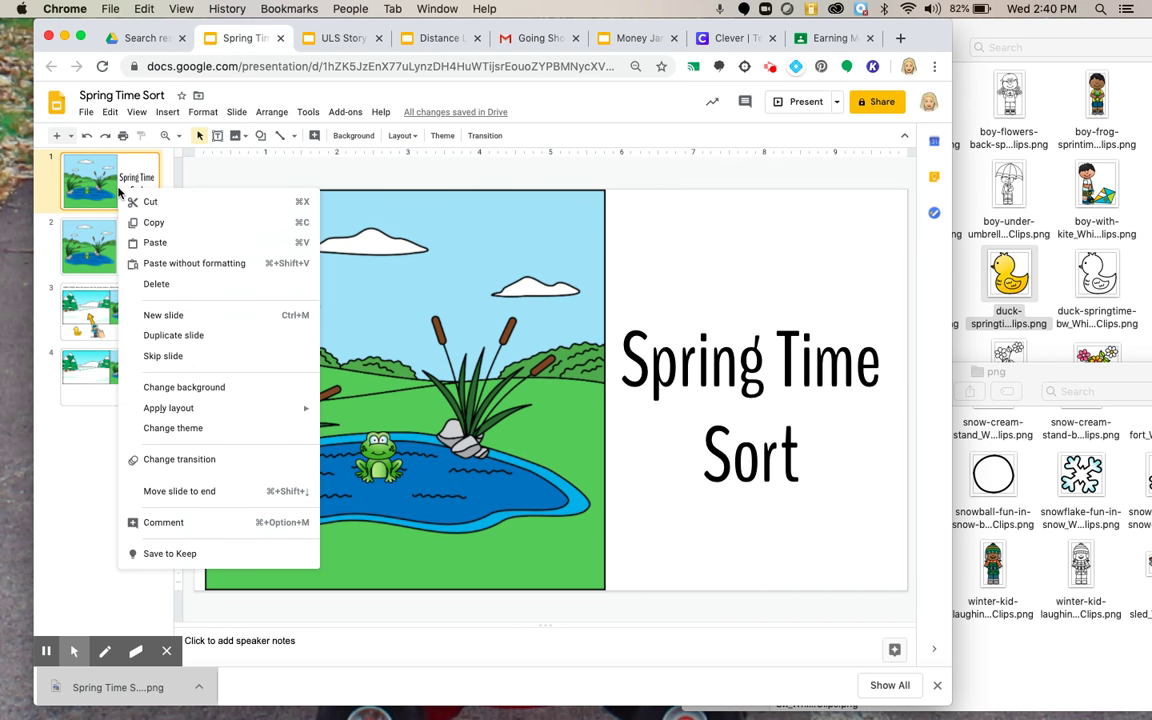
{"action": "left_click", "coordinate": [156, 284]}
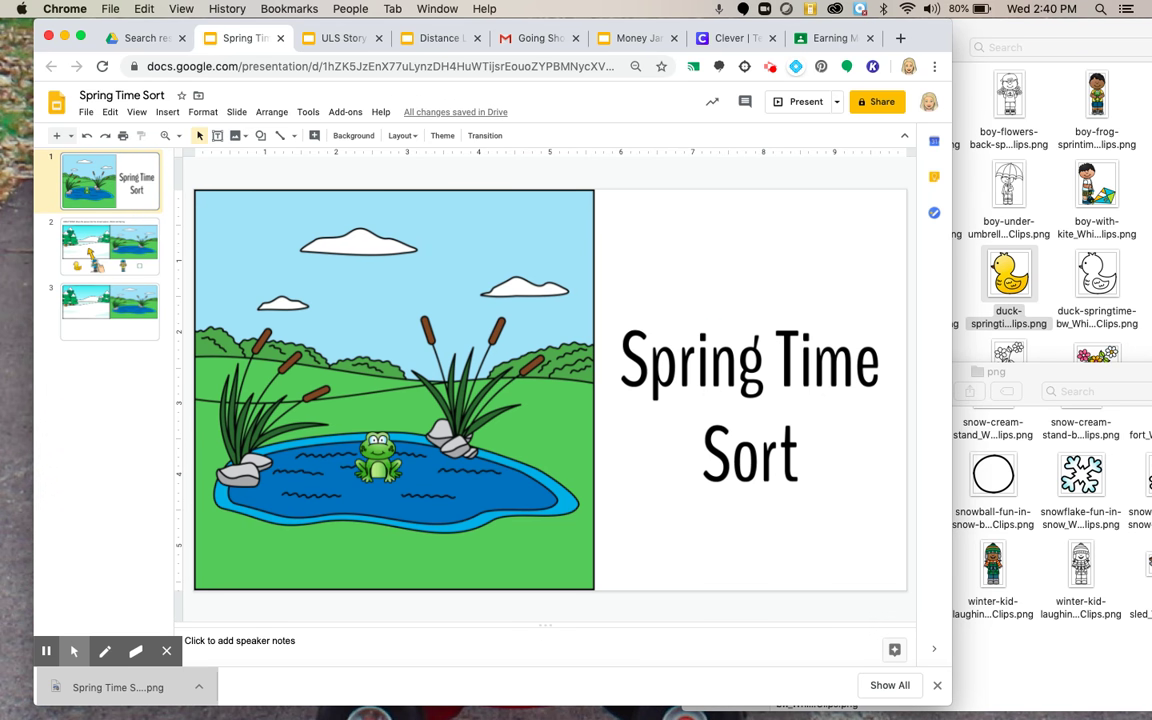
{"action": "left_click", "coordinate": [135, 249]}
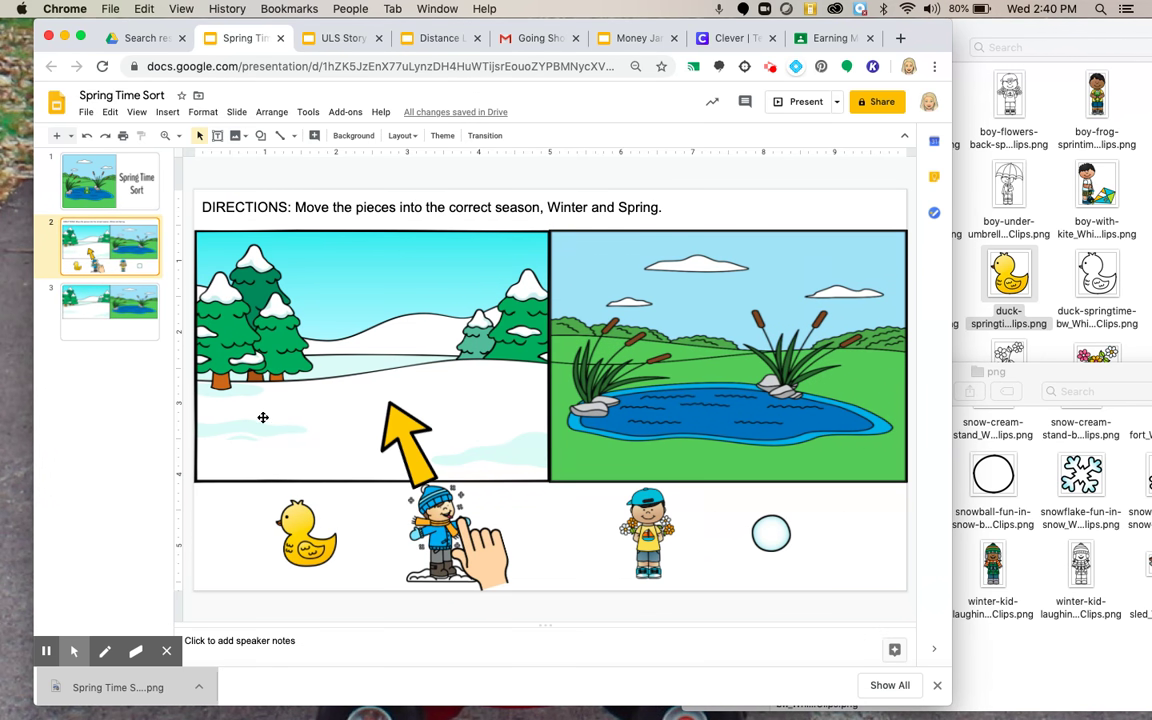
Download the winter and spring sorting slide as a PNG image.
{"action": "left_click_drag", "start_coordinate": [414, 443], "coordinate": [417, 446]}
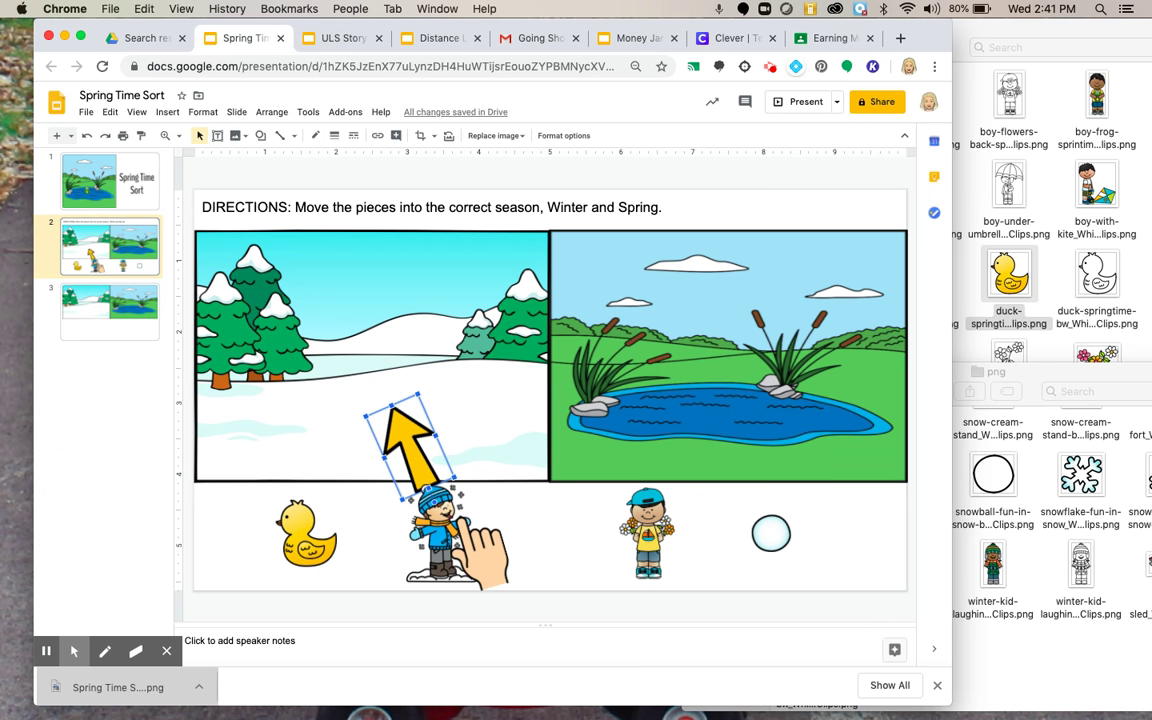
{"action": "left_click", "coordinate": [87, 113]}
{"action": "mouse_move", "coordinate": [128, 259]}
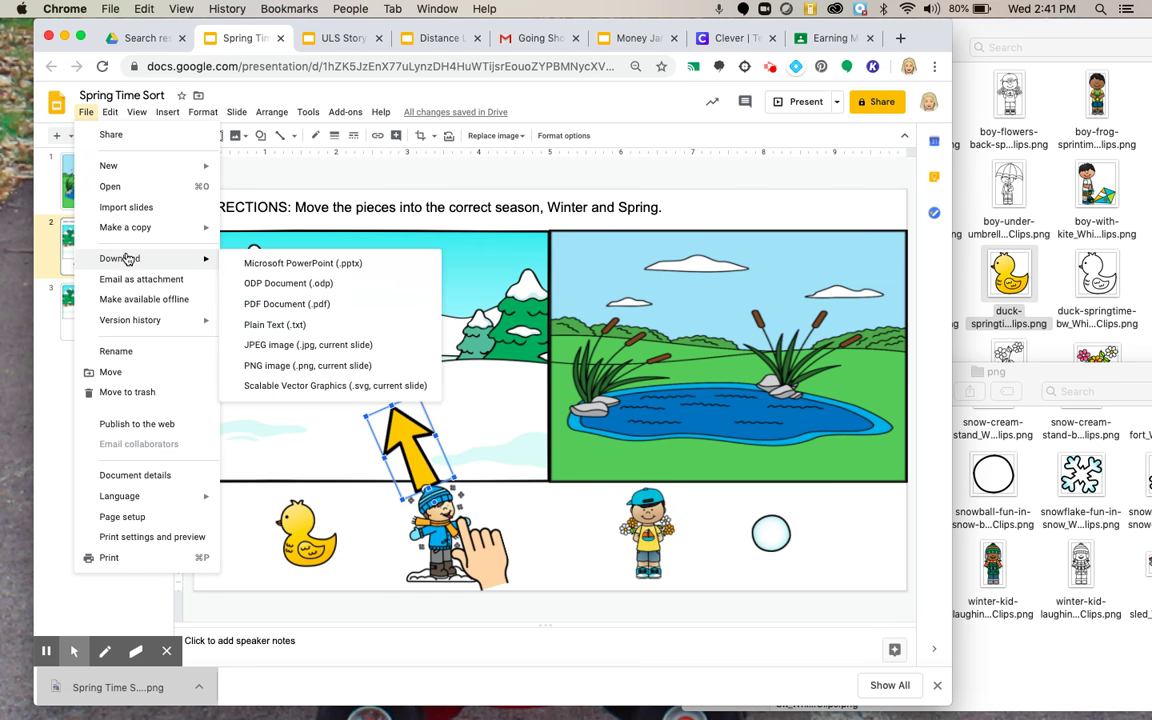
{"action": "left_click", "coordinate": [336, 367]}
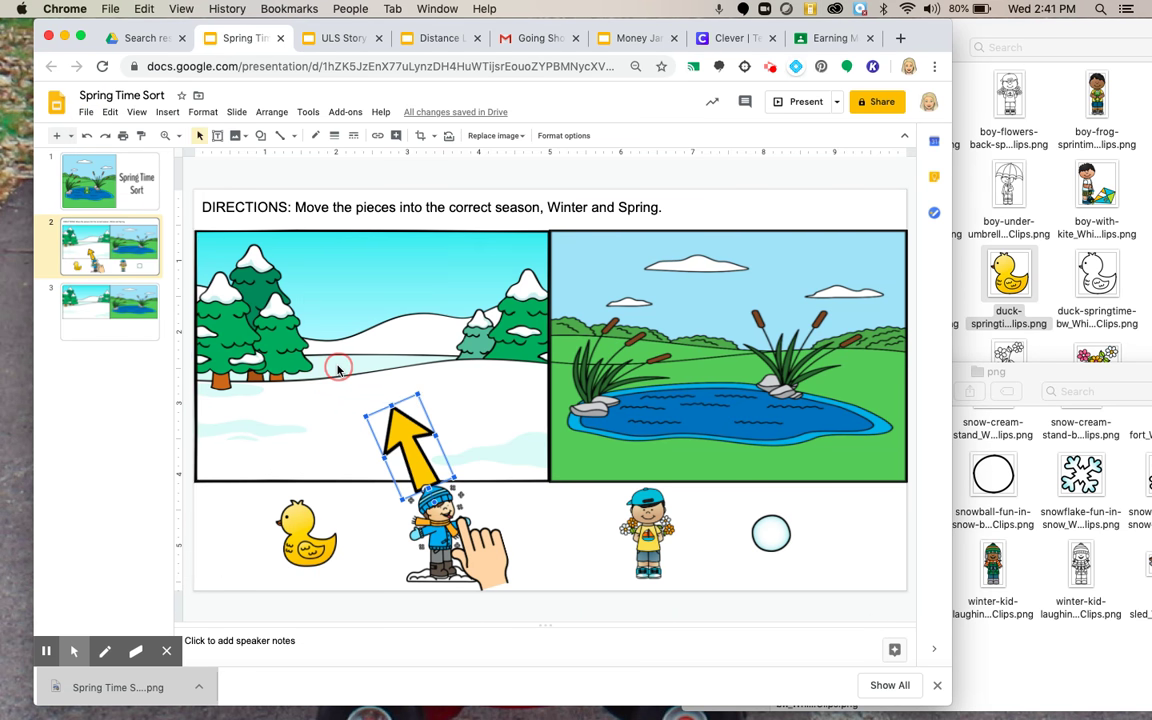
{"action": "left_click", "coordinate": [338, 369]}
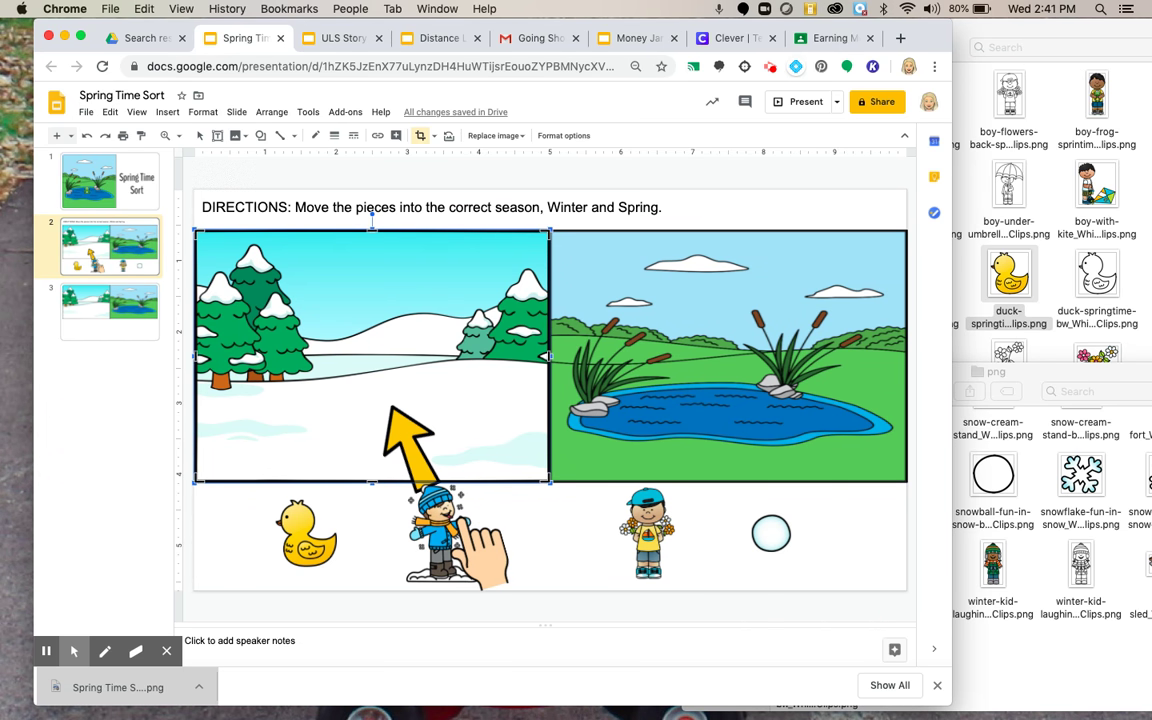
{"action": "key", "text": "Escape"}
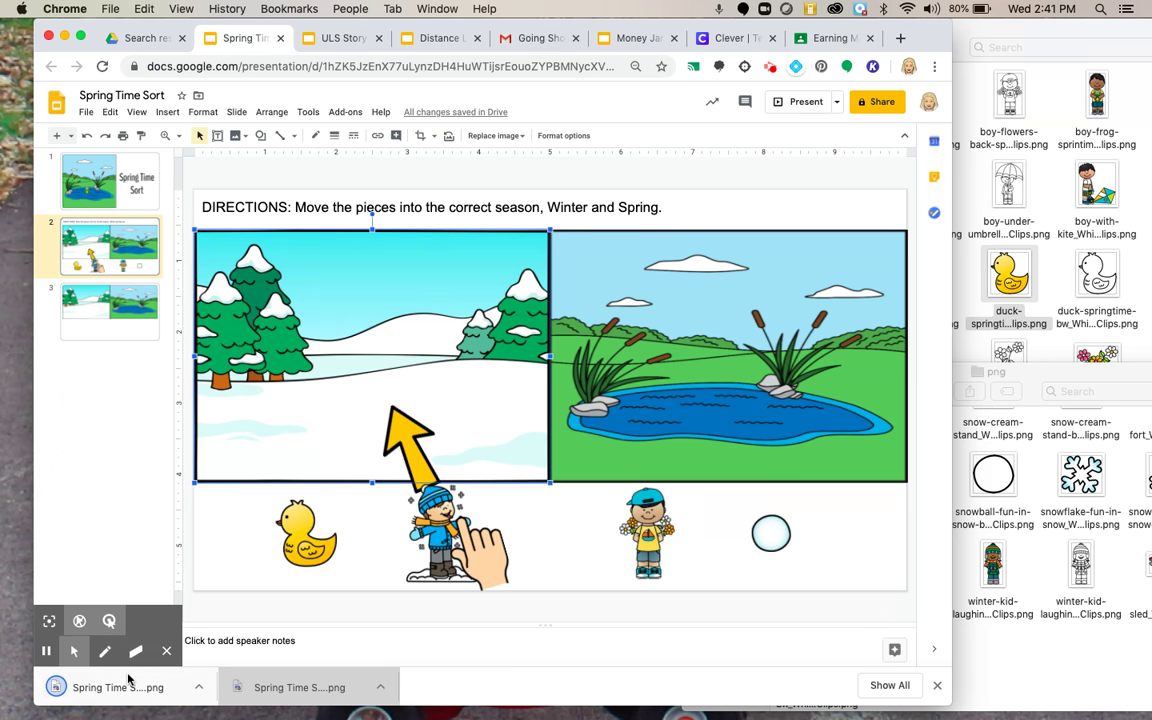
Add a blank slide after the sorting slide with the sorting-slide PNG as its background.
{"action": "right_click", "coordinate": [103, 263]}
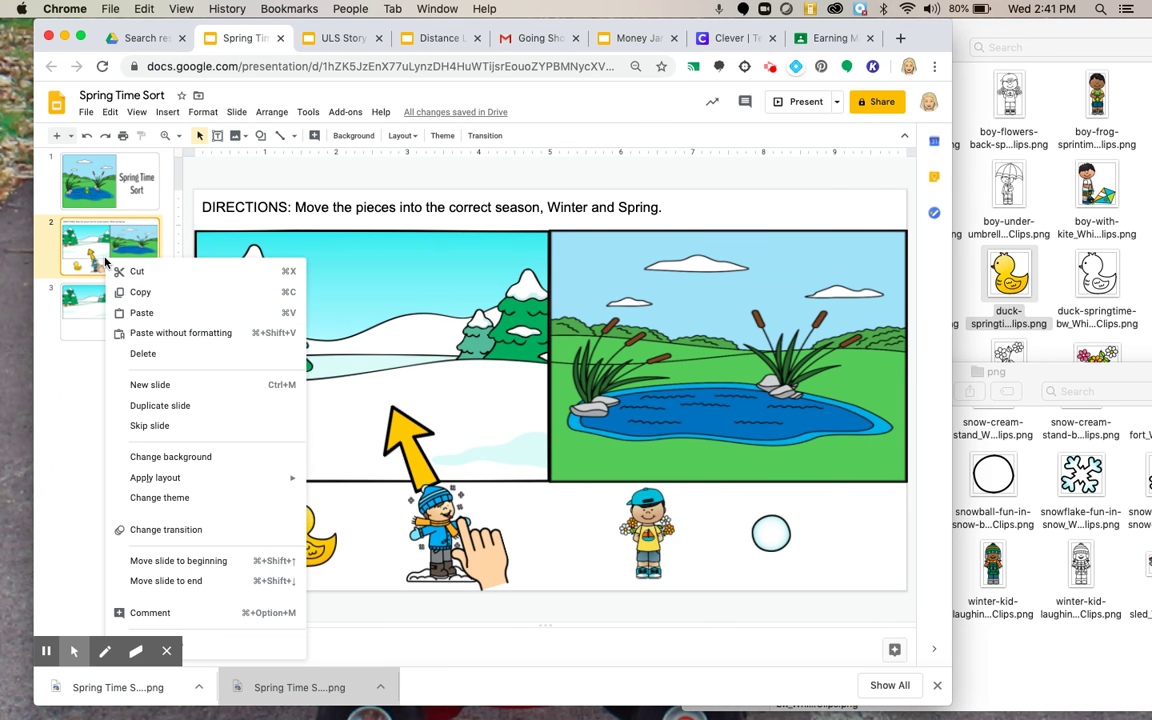
{"action": "left_click", "coordinate": [148, 384]}
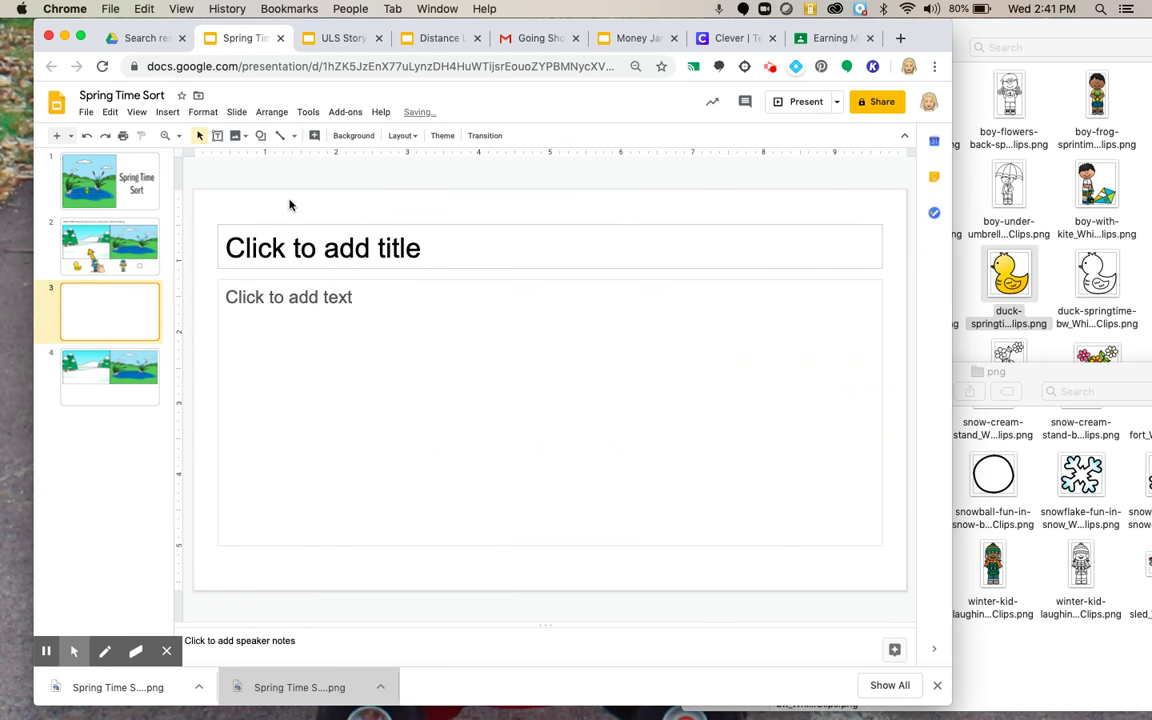
{"action": "left_click_drag", "start_coordinate": [297, 243], "coordinate": [330, 372]}
{"action": "key", "text": "BackSpace"}
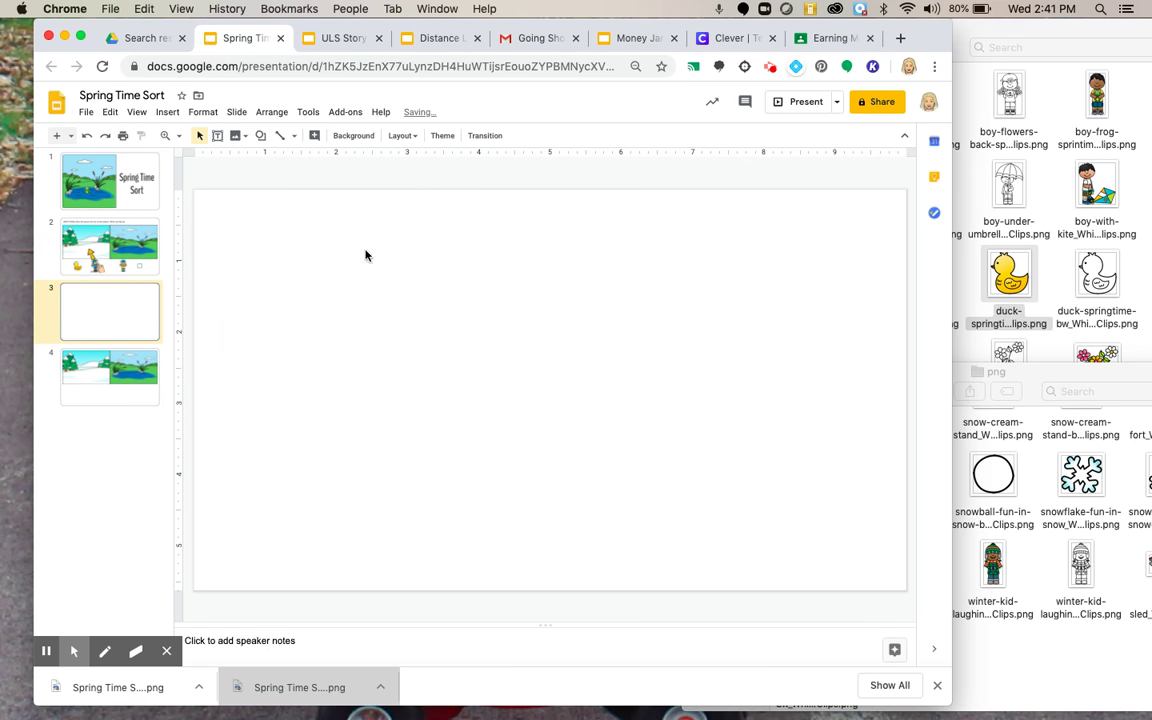
{"action": "left_click", "coordinate": [353, 135]}
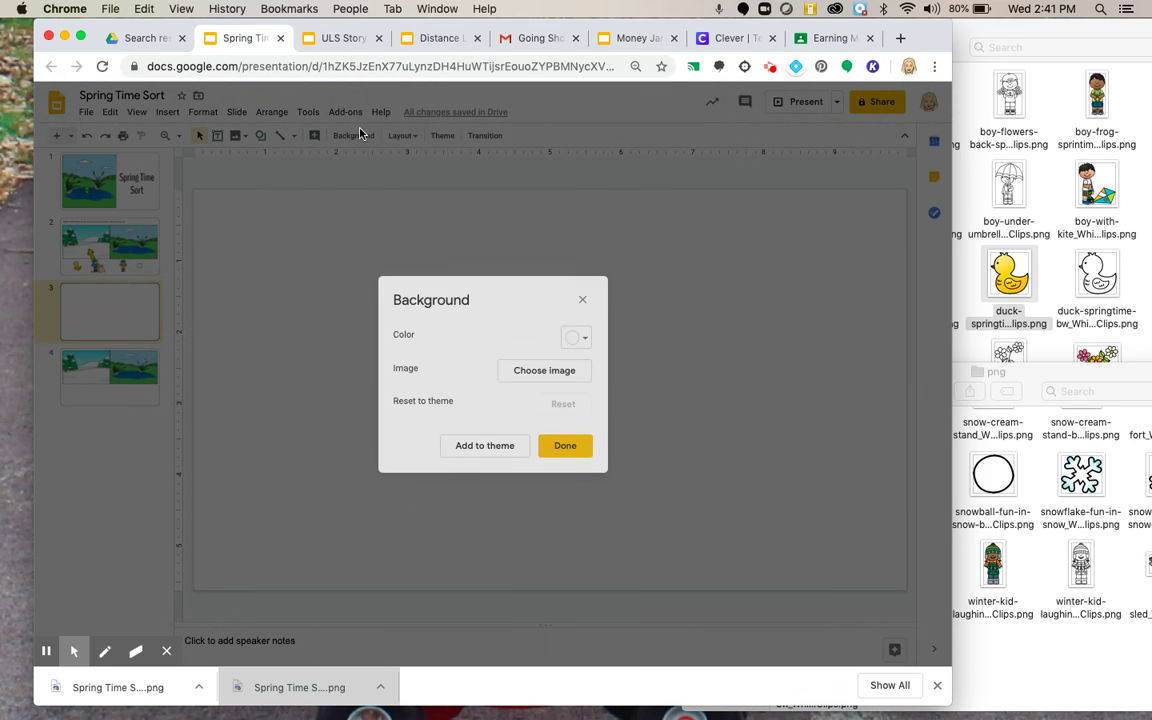
{"action": "left_click", "coordinate": [532, 368]}
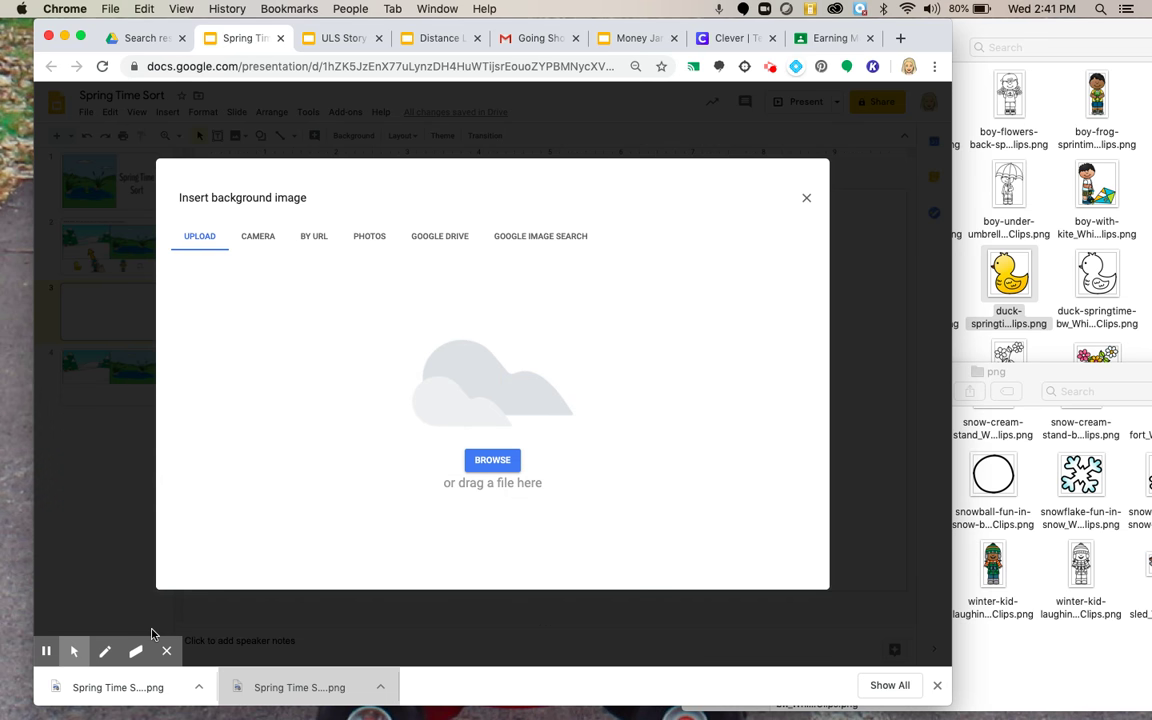
{"action": "left_click_drag", "start_coordinate": [108, 693], "coordinate": [478, 448]}
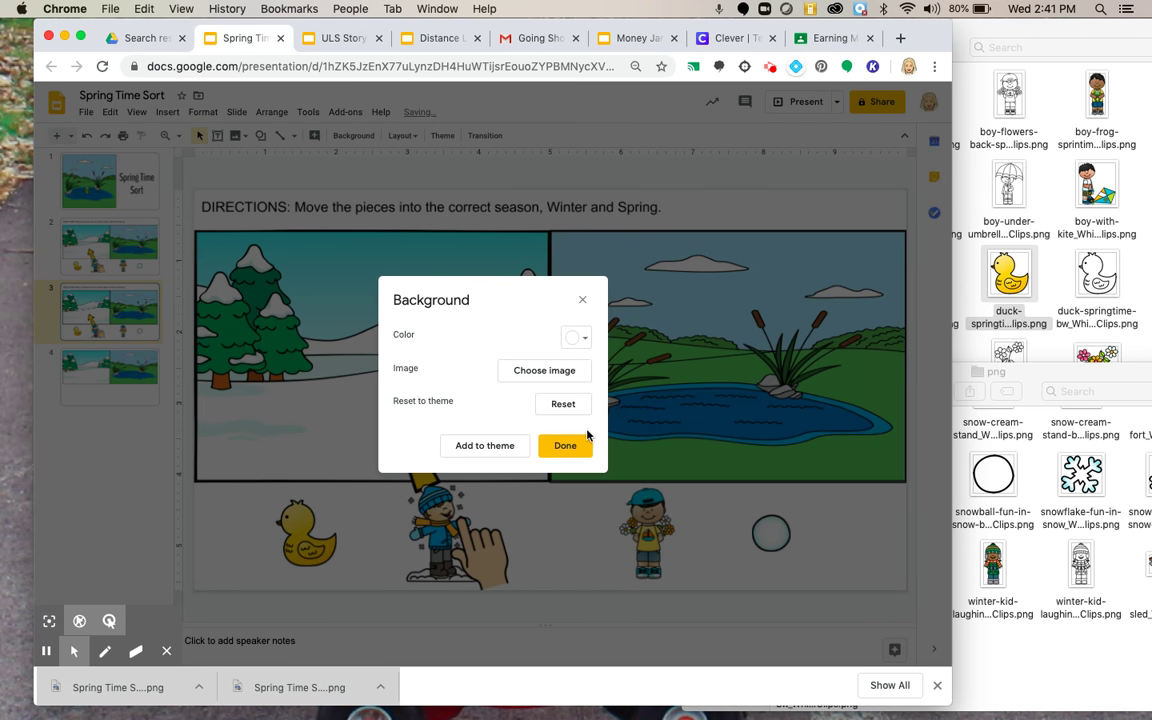
{"action": "left_click", "coordinate": [566, 446]}
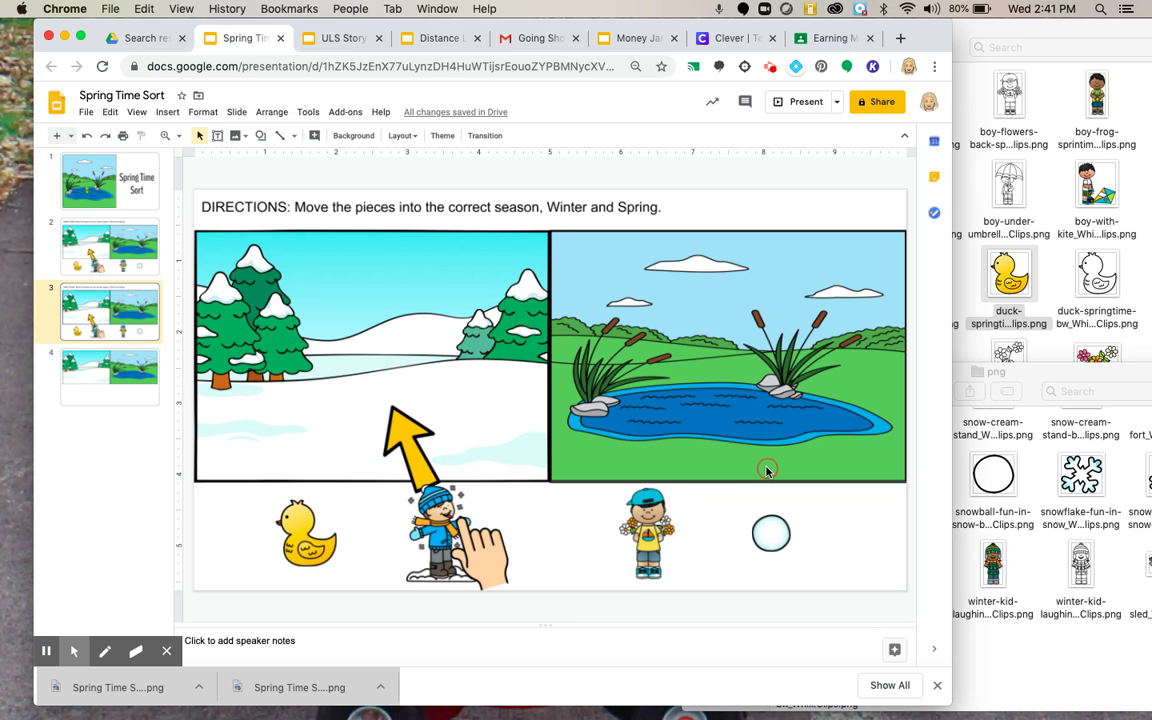
Delete the original editable sorting slide and show the scene-only slide.
{"action": "right_click", "coordinate": [113, 249]}
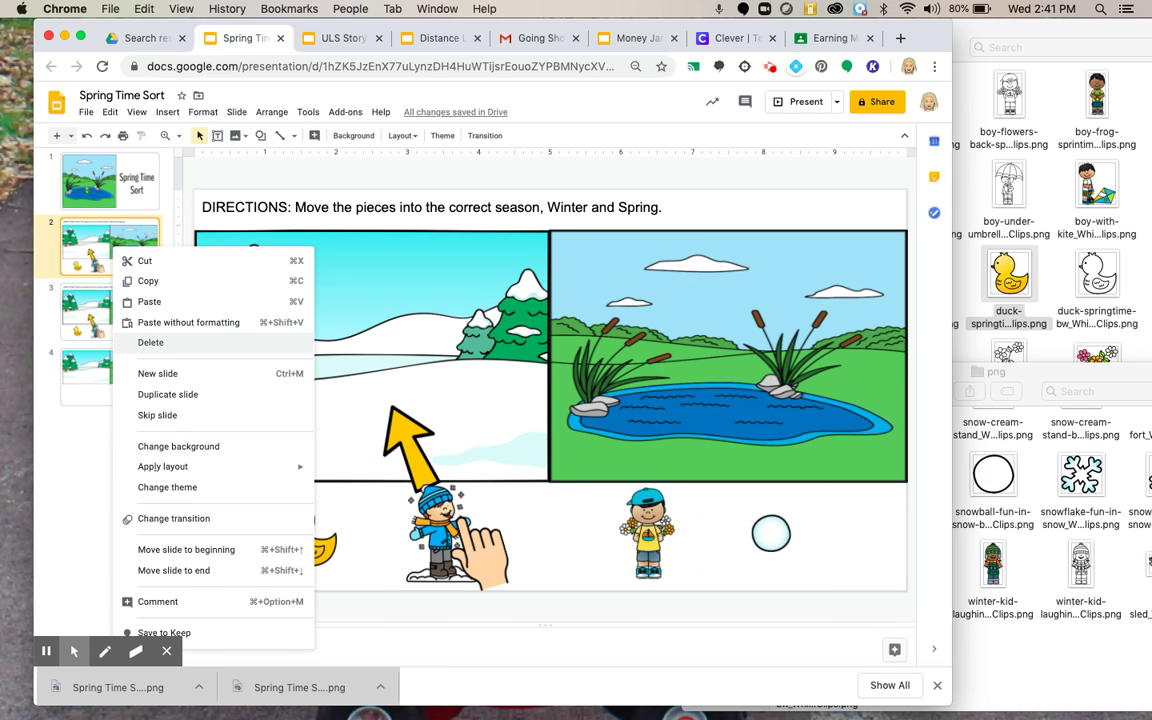
{"action": "left_click", "coordinate": [150, 342]}
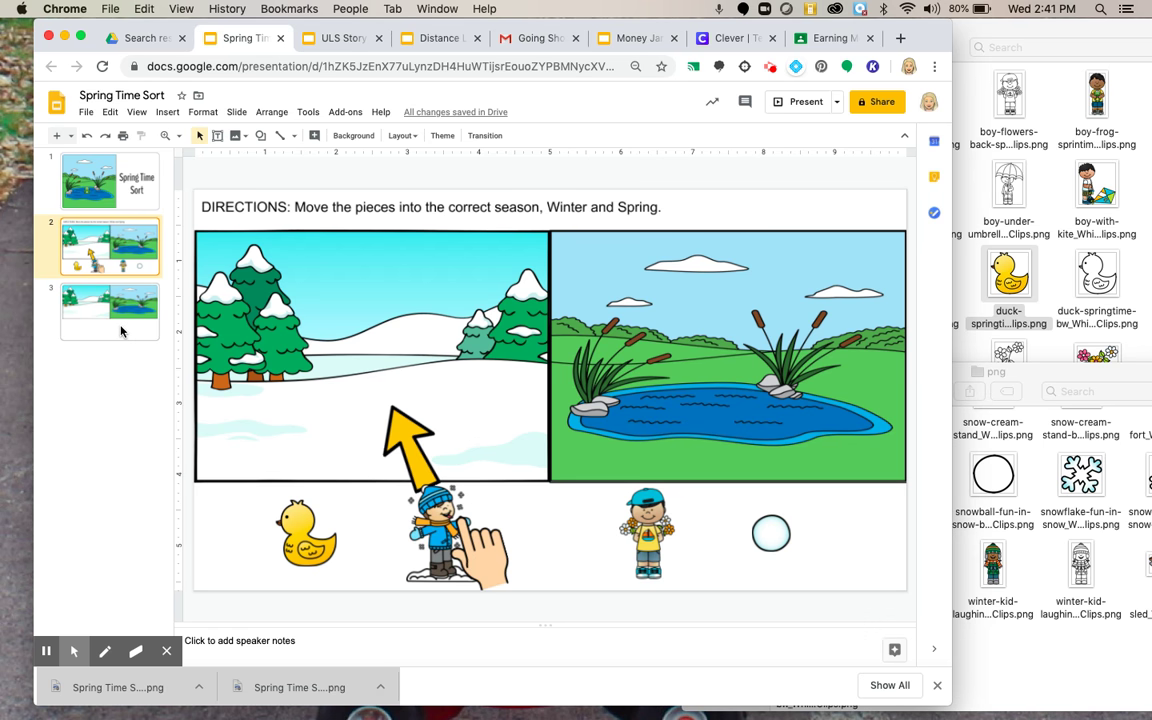
{"action": "left_click", "coordinate": [110, 297]}
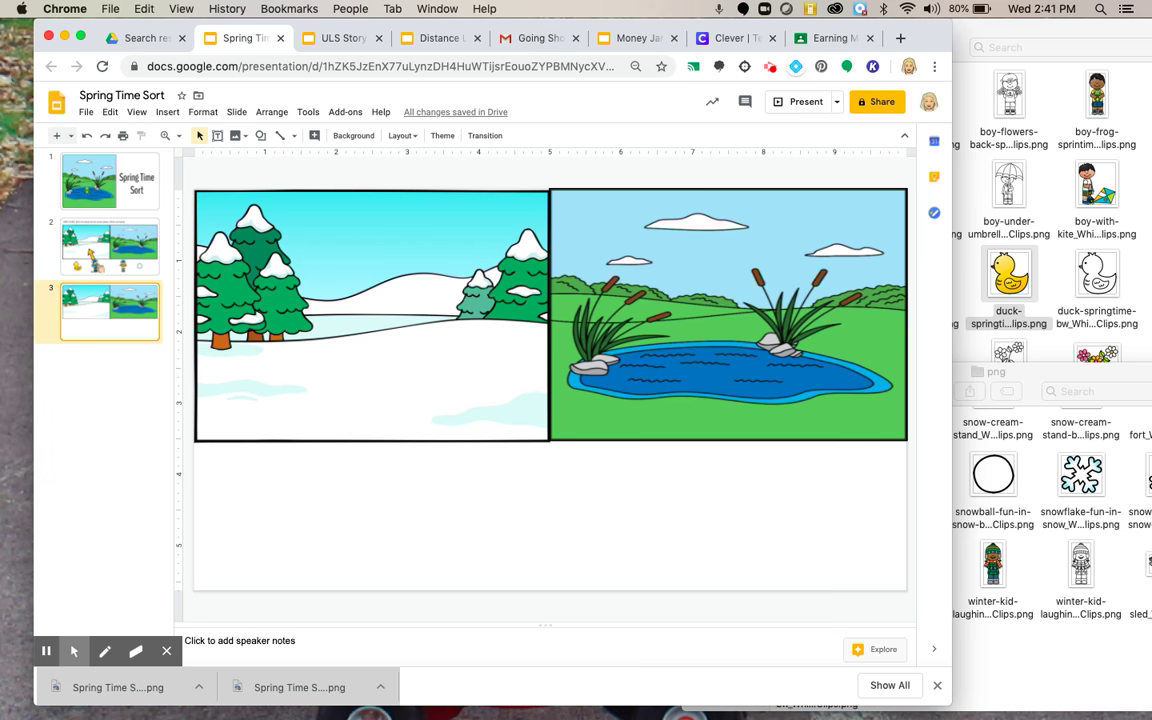
Download the scene-only winter/spring slide as a PNG image.
{"action": "left_click", "coordinate": [322, 362]}
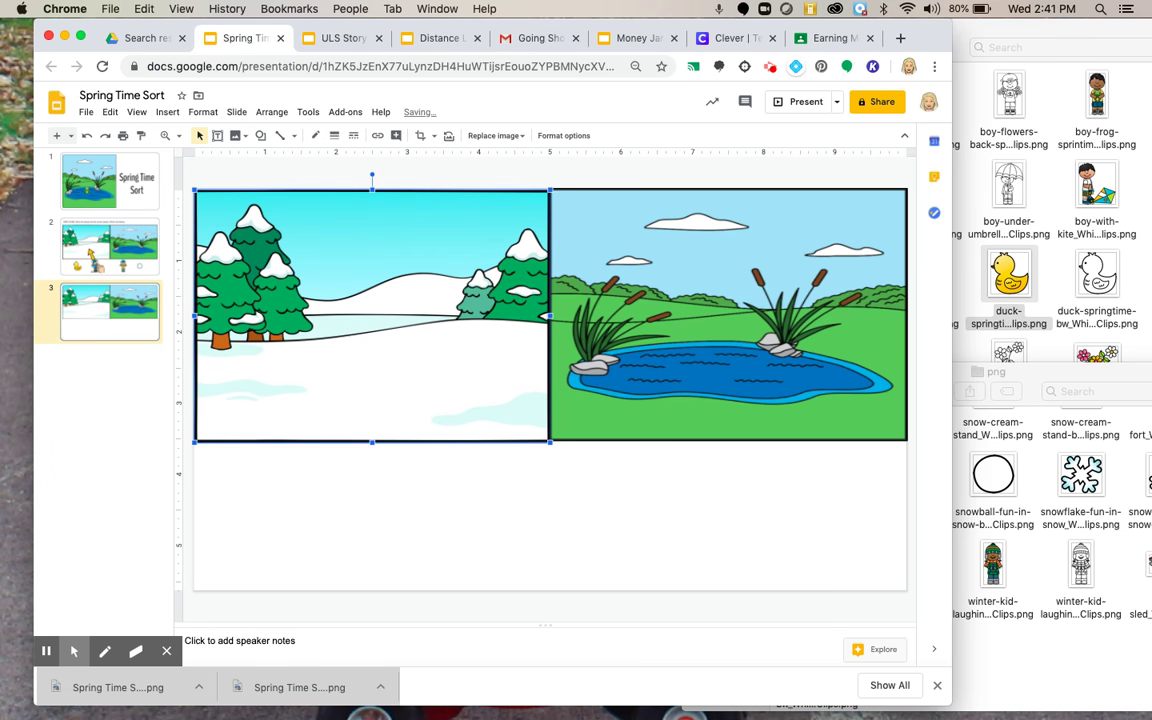
{"action": "left_click", "coordinate": [268, 160]}
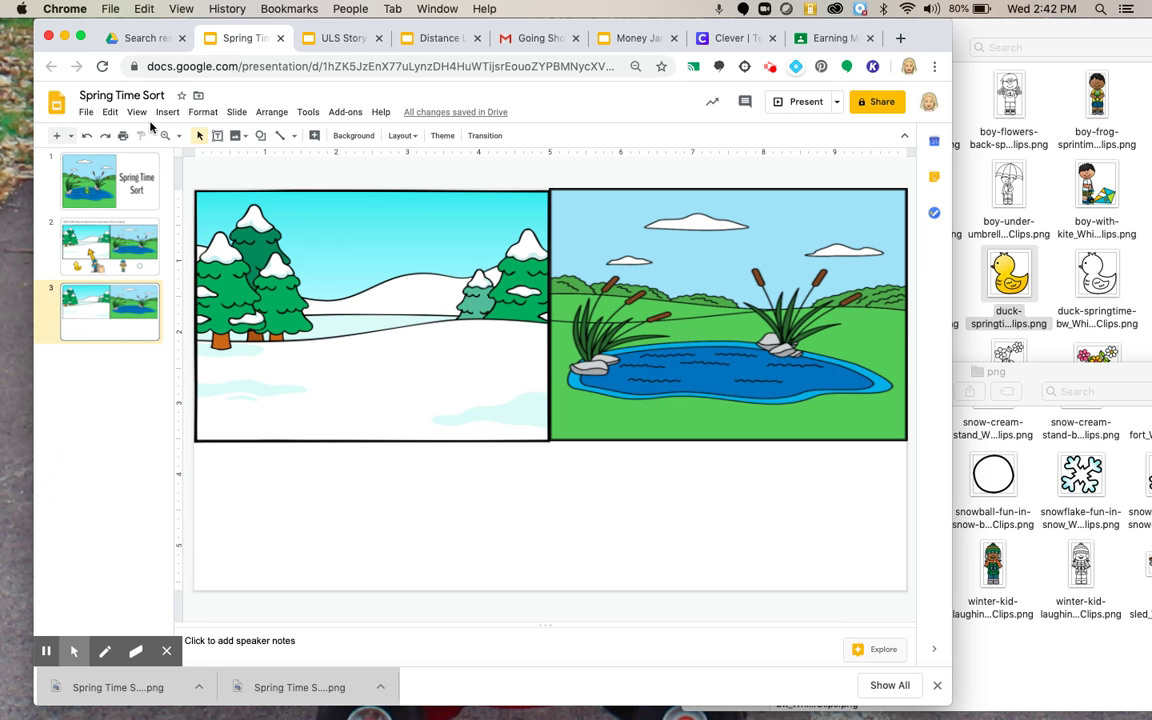
{"action": "left_click", "coordinate": [88, 112]}
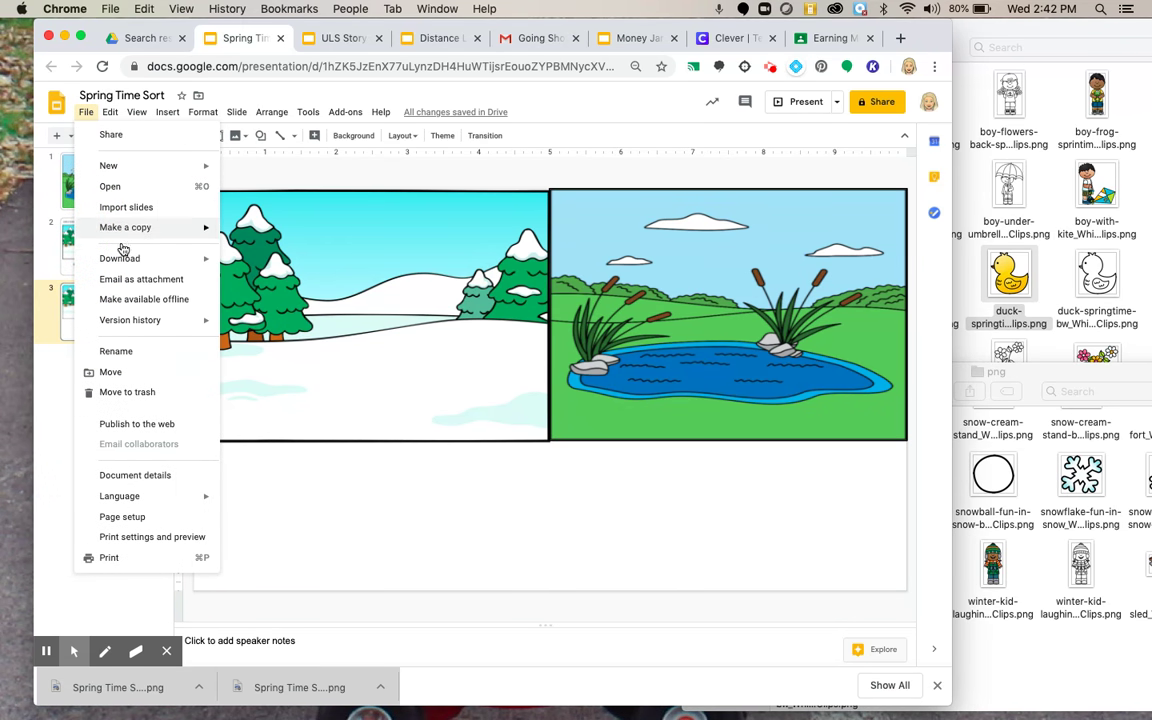
{"action": "mouse_move", "coordinate": [123, 258]}
{"action": "left_click", "coordinate": [298, 366]}
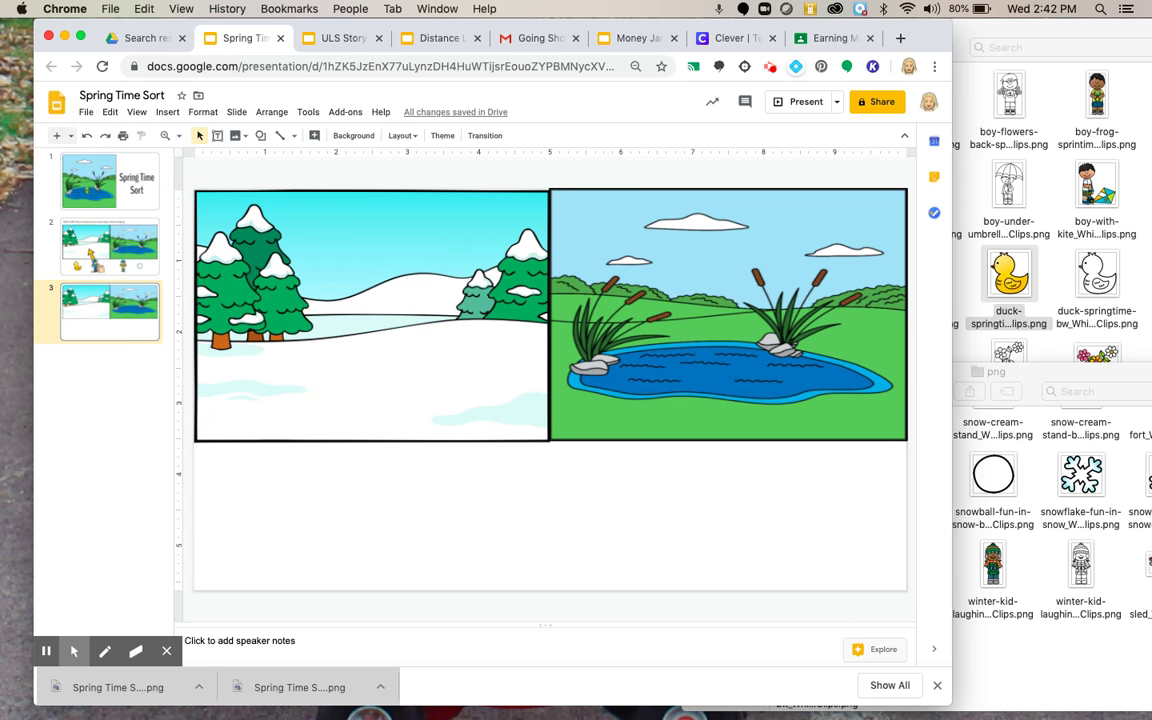
{"action": "right_click", "coordinate": [97, 378]}
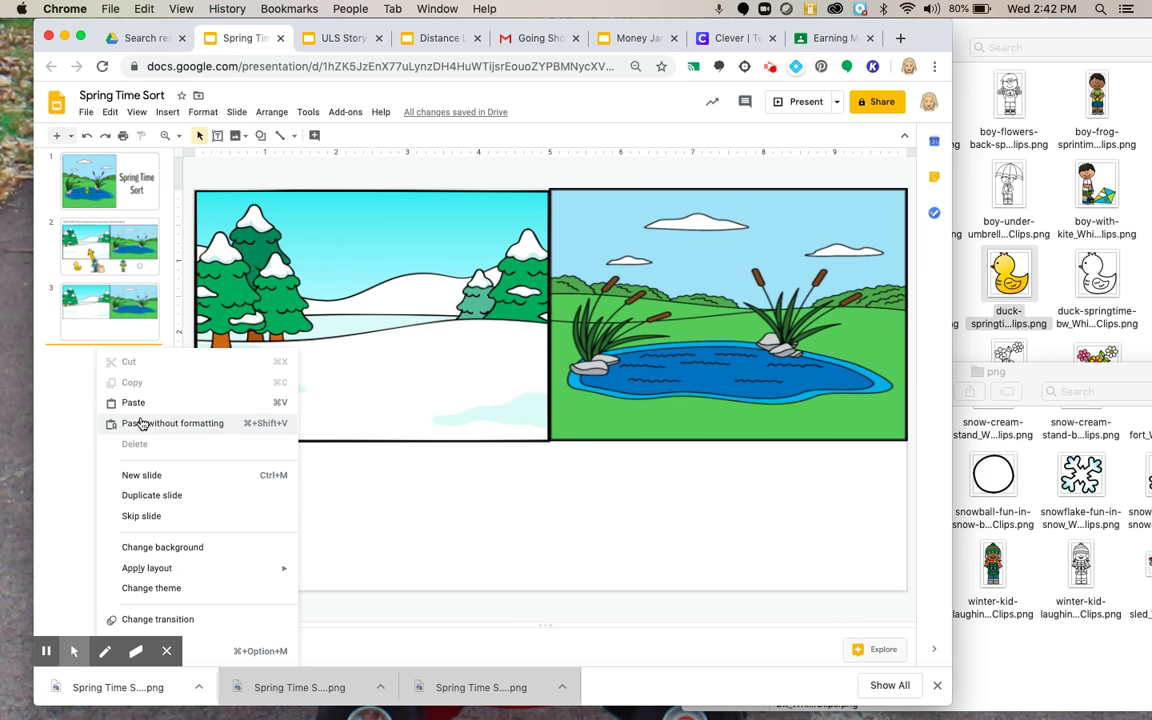
Add an empty fourth slide and set the winter/spring scene PNG as its background.
{"action": "left_click", "coordinate": [156, 484]}
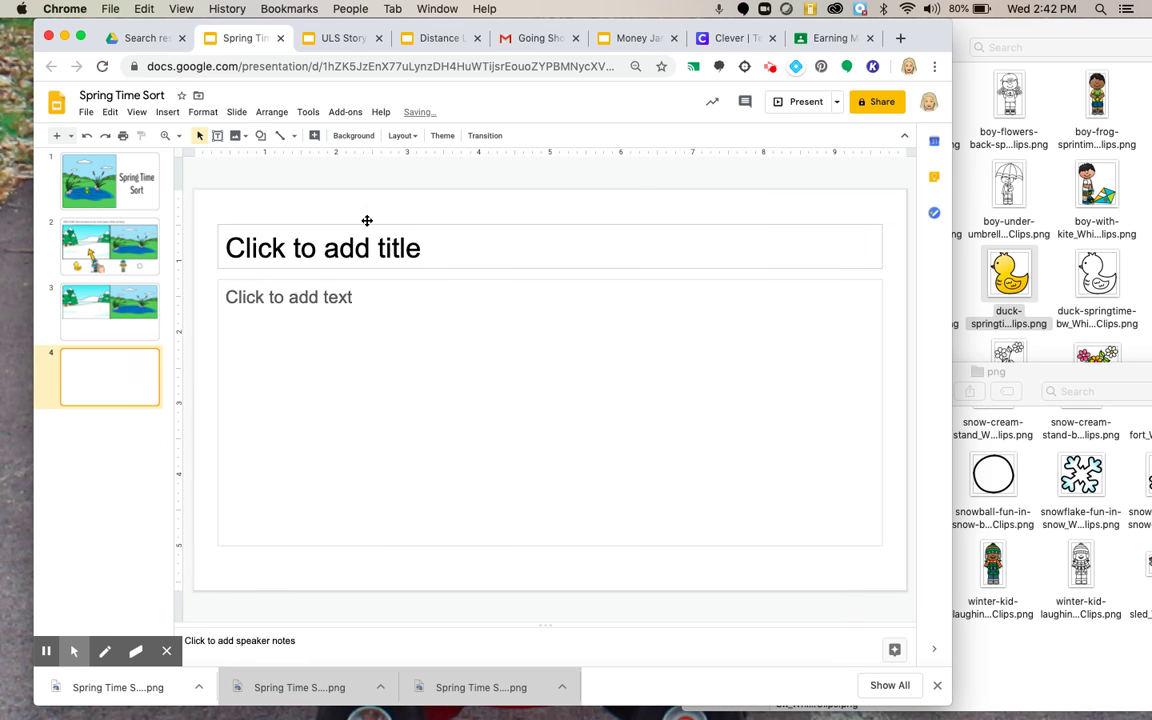
{"action": "left_click_drag", "start_coordinate": [366, 208], "coordinate": [378, 380]}
{"action": "key", "text": "BackSpace"}
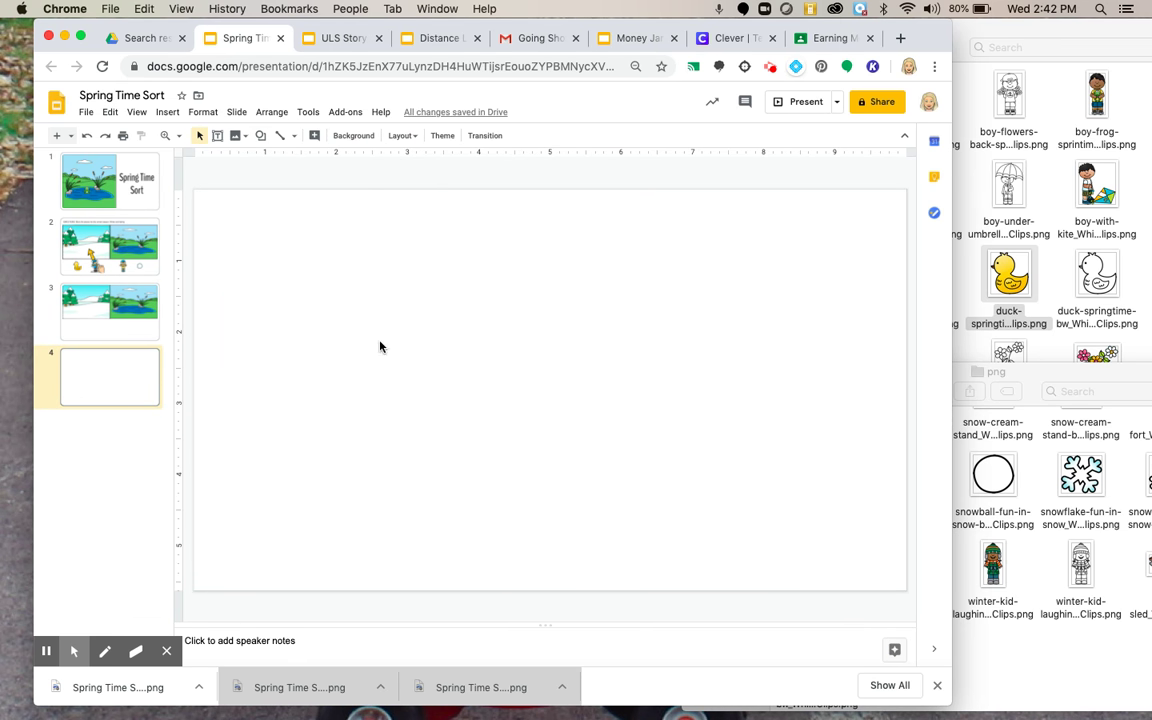
{"action": "left_click", "coordinate": [353, 135]}
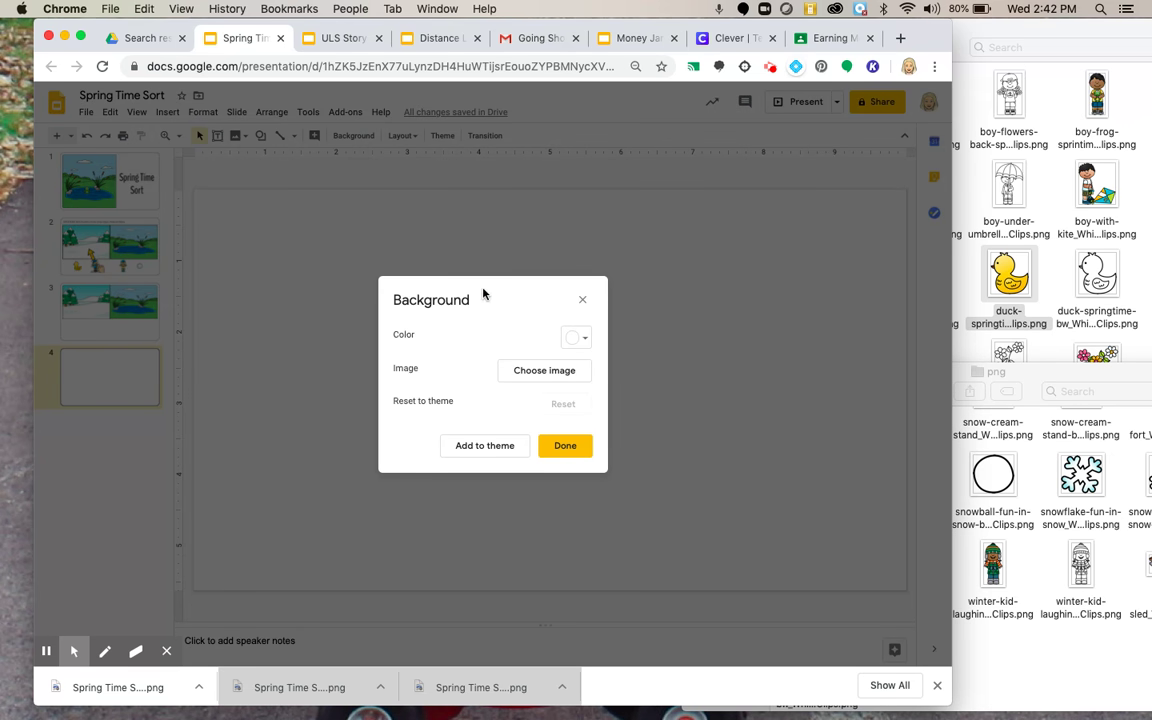
{"action": "left_click", "coordinate": [542, 372]}
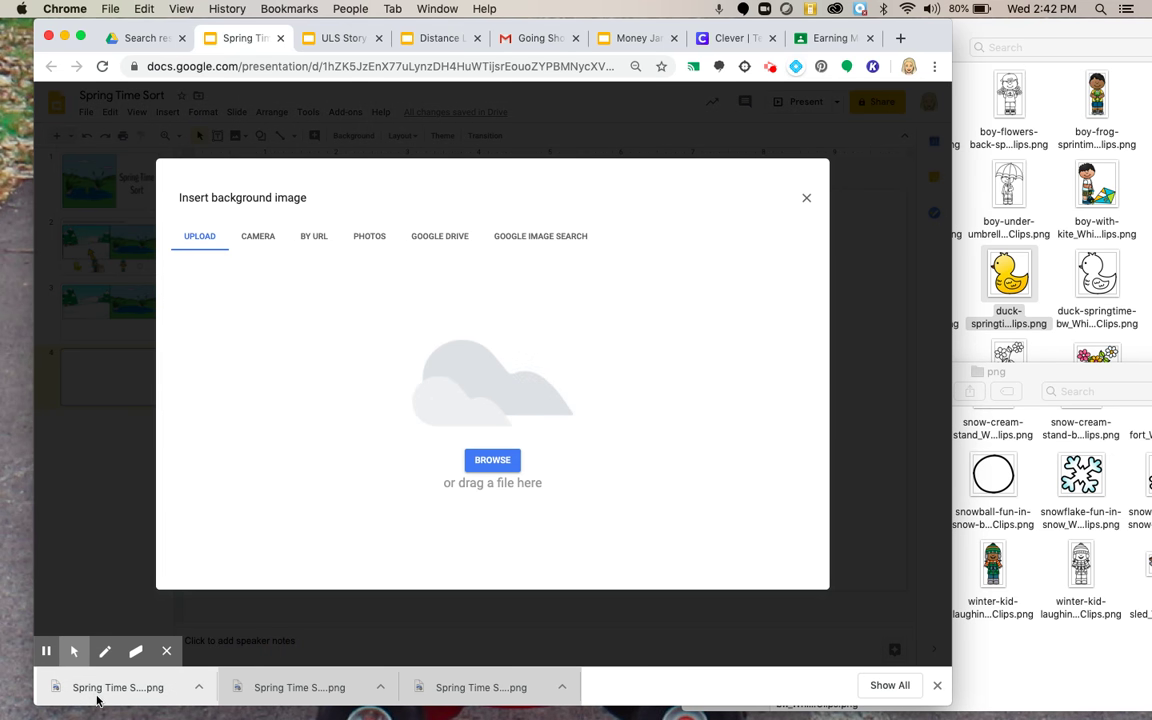
{"action": "left_click_drag", "start_coordinate": [96, 700], "coordinate": [600, 391]}
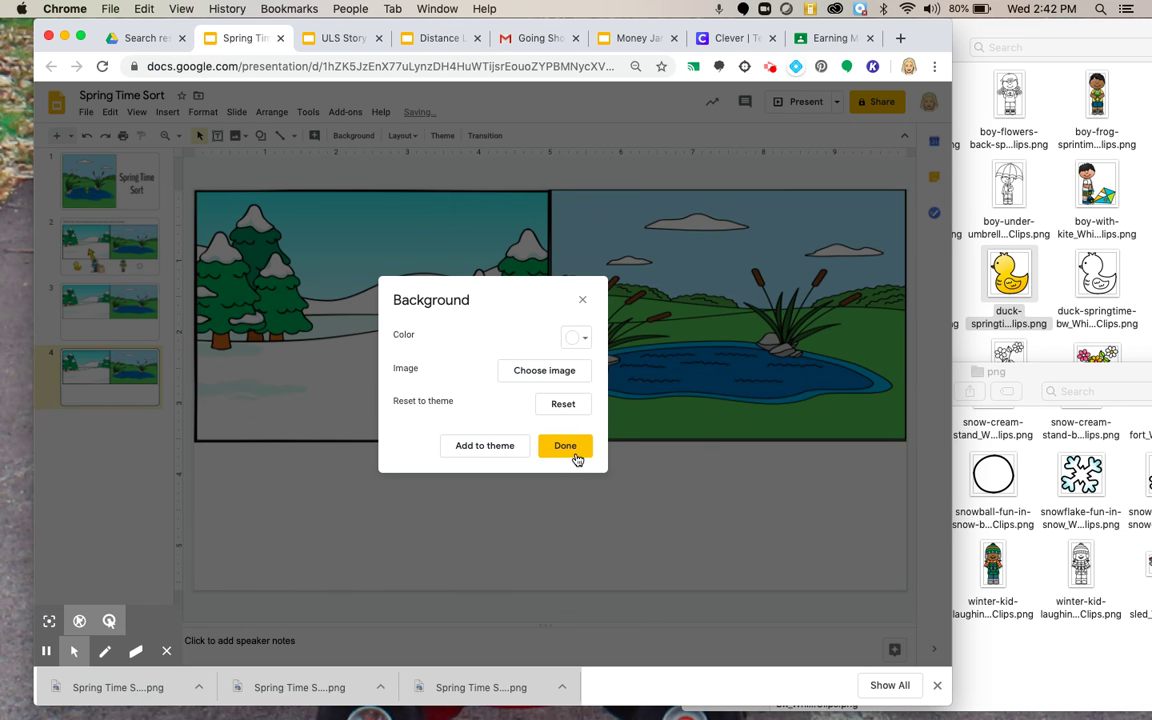
{"action": "left_click", "coordinate": [577, 455]}
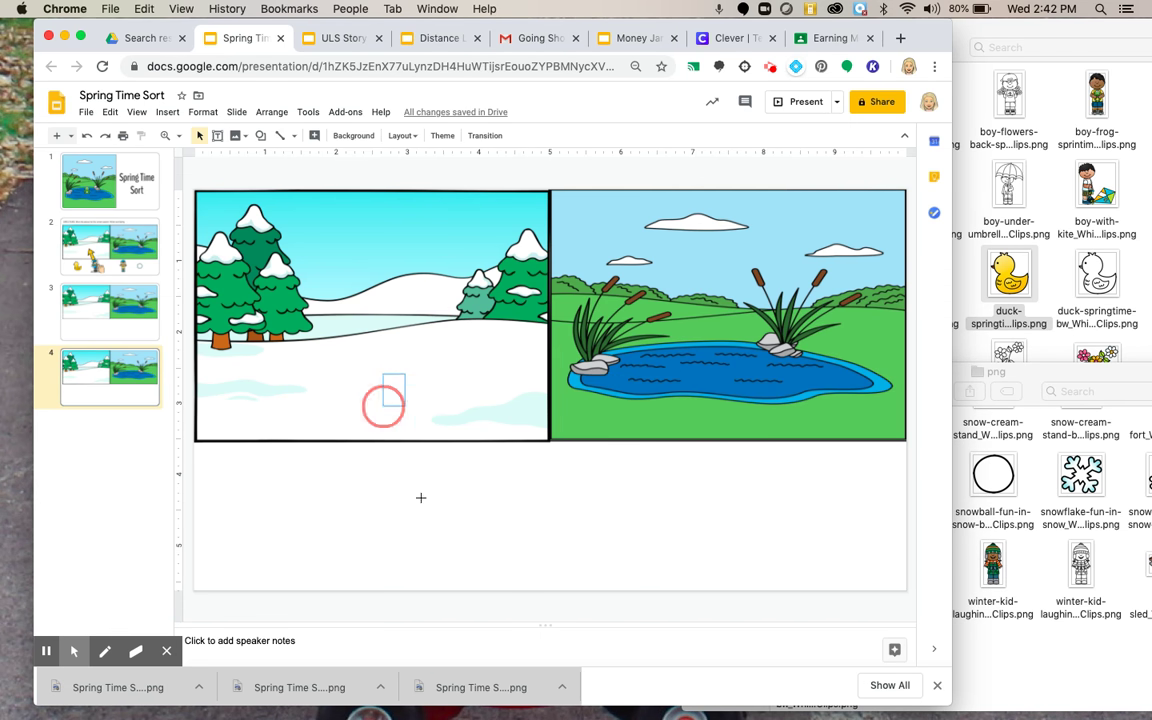
{"action": "left_click_drag", "start_coordinate": [405, 360], "coordinate": [520, 368]}
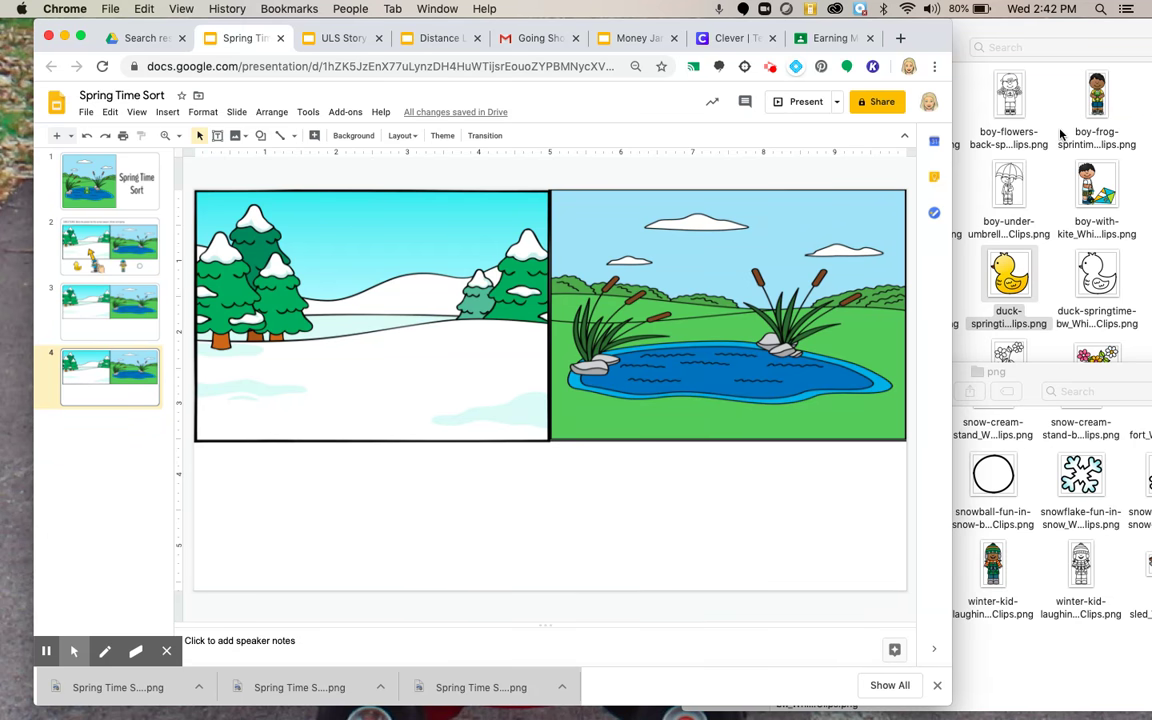
Insert the cattails and duck pictures, shrink both, and place the duck at bottom-right.
{"action": "left_click", "coordinate": [957, 115]}
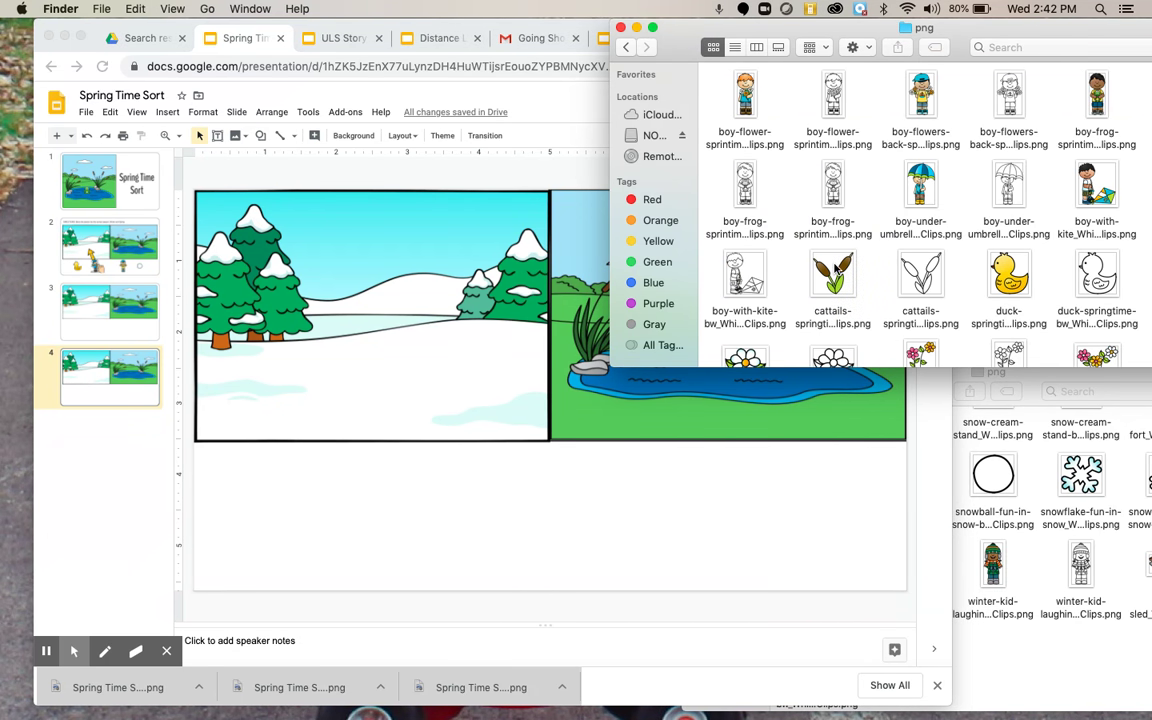
{"action": "left_click_drag", "start_coordinate": [836, 270], "coordinate": [378, 398]}
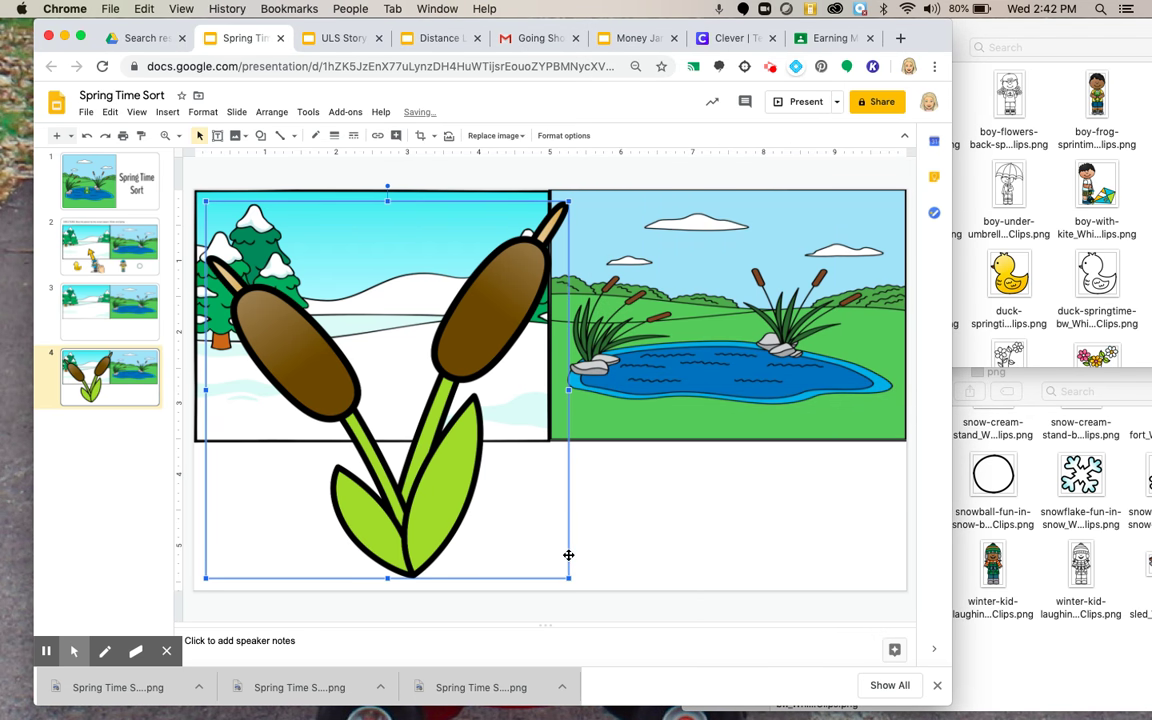
{"action": "left_click_drag", "start_coordinate": [569, 580], "coordinate": [268, 493]}
{"action": "left_click", "coordinate": [1020, 286]}
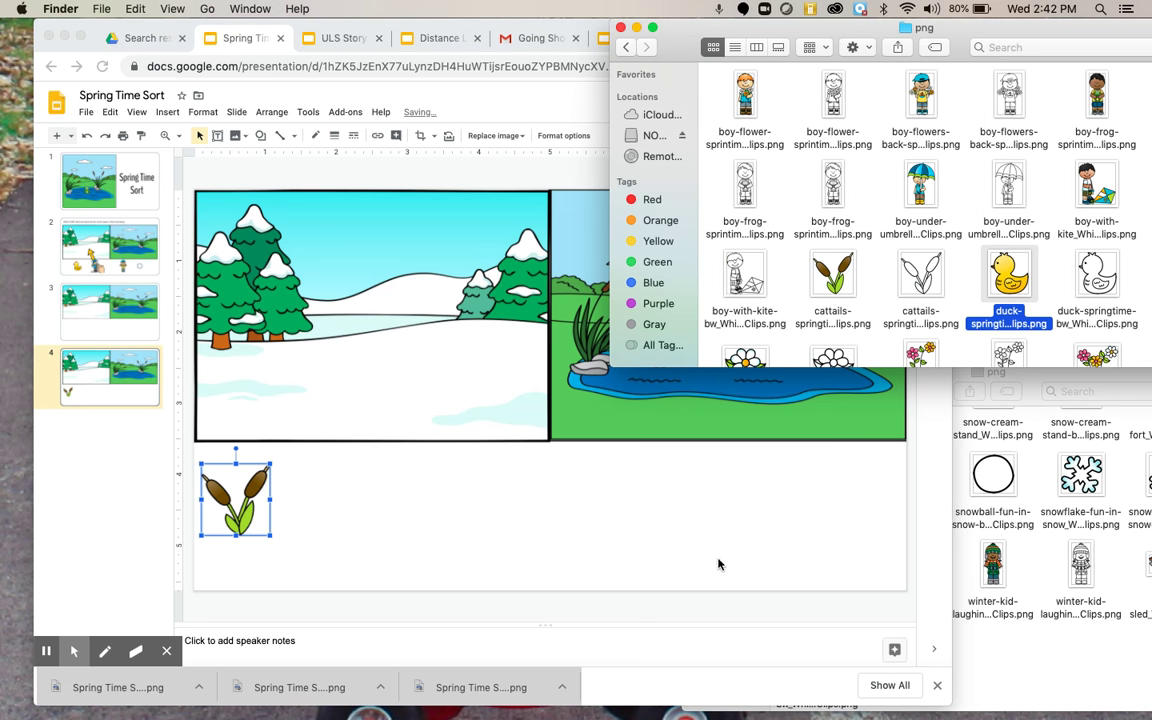
{"action": "left_click_drag", "start_coordinate": [1006, 275], "coordinate": [490, 413]}
{"action": "left_click_drag", "start_coordinate": [628, 580], "coordinate": [347, 272]}
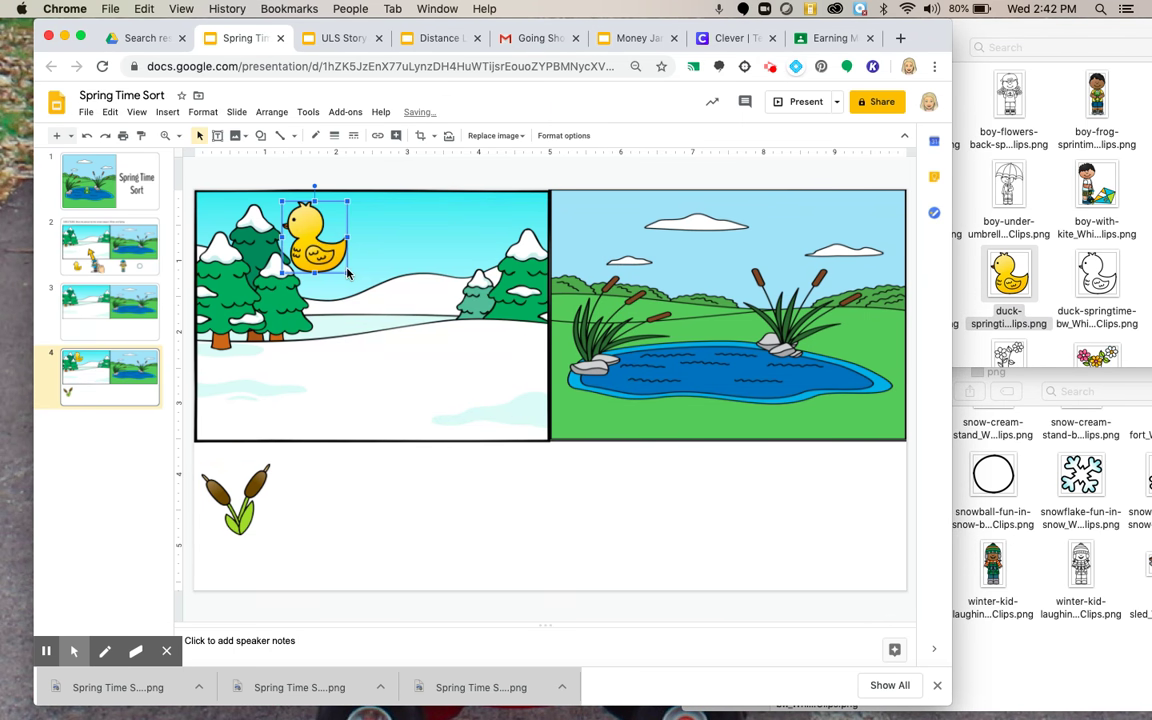
{"action": "left_click_drag", "start_coordinate": [300, 228], "coordinate": [857, 517]}
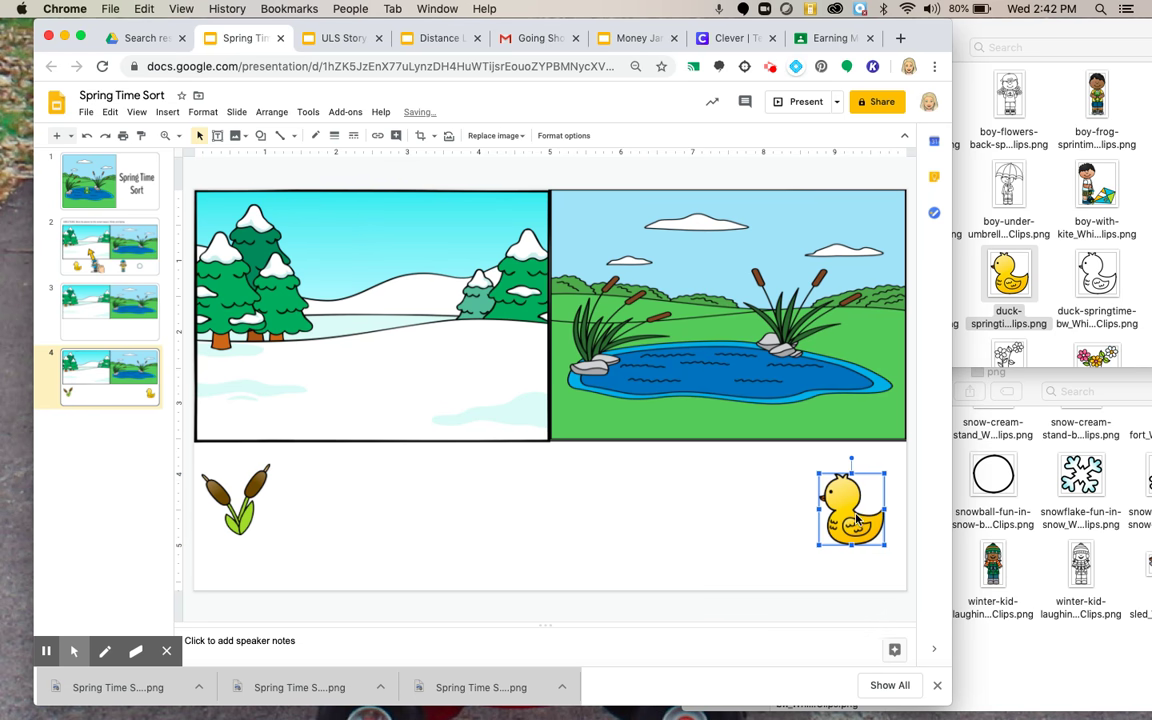
Insert the boy-under-umbrella picture, shrink it, and place it at the bottom centre.
{"action": "left_click", "coordinate": [1100, 190]}
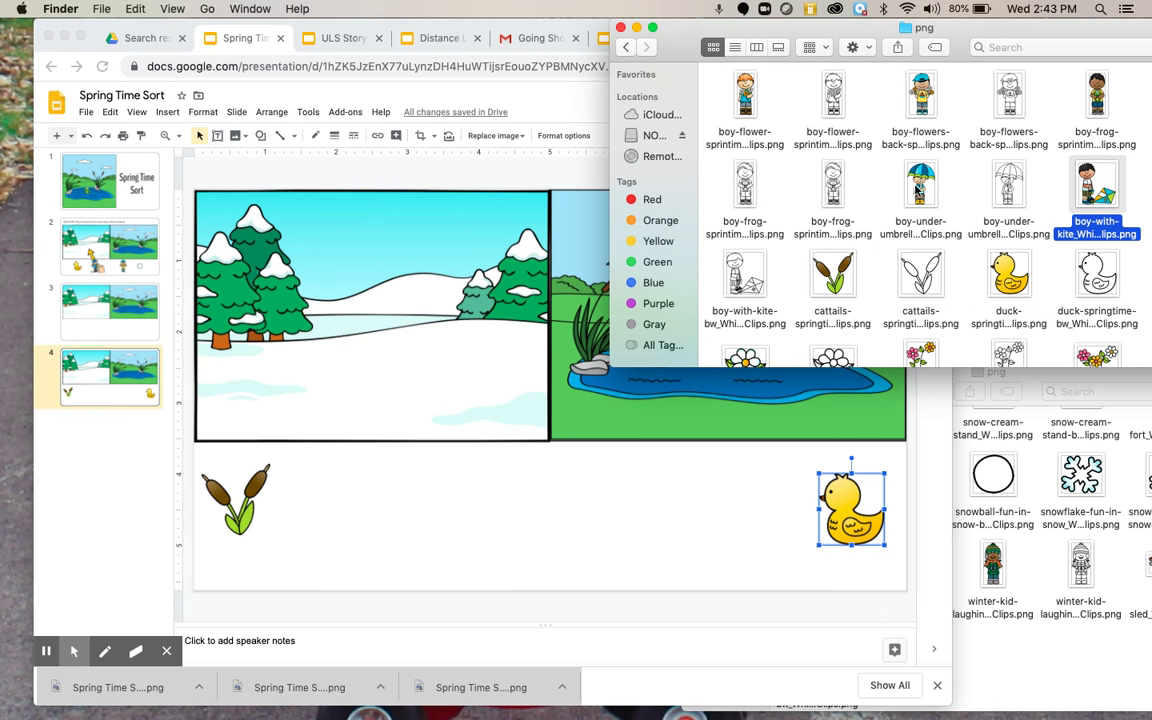
{"action": "left_click_drag", "start_coordinate": [921, 186], "coordinate": [532, 455]}
{"action": "left_click_drag", "start_coordinate": [535, 582], "coordinate": [317, 272]}
{"action": "left_click_drag", "start_coordinate": [305, 240], "coordinate": [555, 507]}
{"action": "left_click", "coordinate": [1040, 527]}
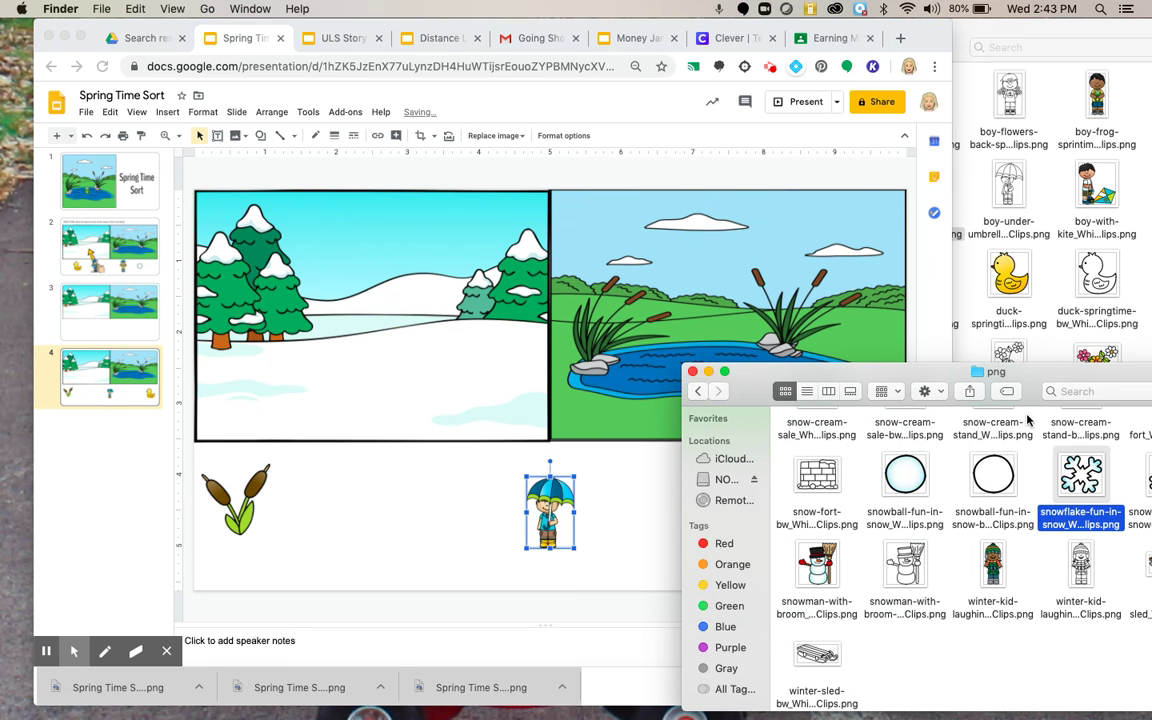
Insert the snowman-with-broom picture, shrink it, and move it into the bottom strip.
{"action": "left_click_drag", "start_coordinate": [817, 566], "coordinate": [502, 406]}
{"action": "left_click_drag", "start_coordinate": [522, 466], "coordinate": [344, 357]}
{"action": "left_click_drag", "start_coordinate": [404, 533], "coordinate": [390, 520]}
Insert the winter sled picture, shrink it, and position it in the bottom row.
{"action": "left_click", "coordinate": [993, 478]}
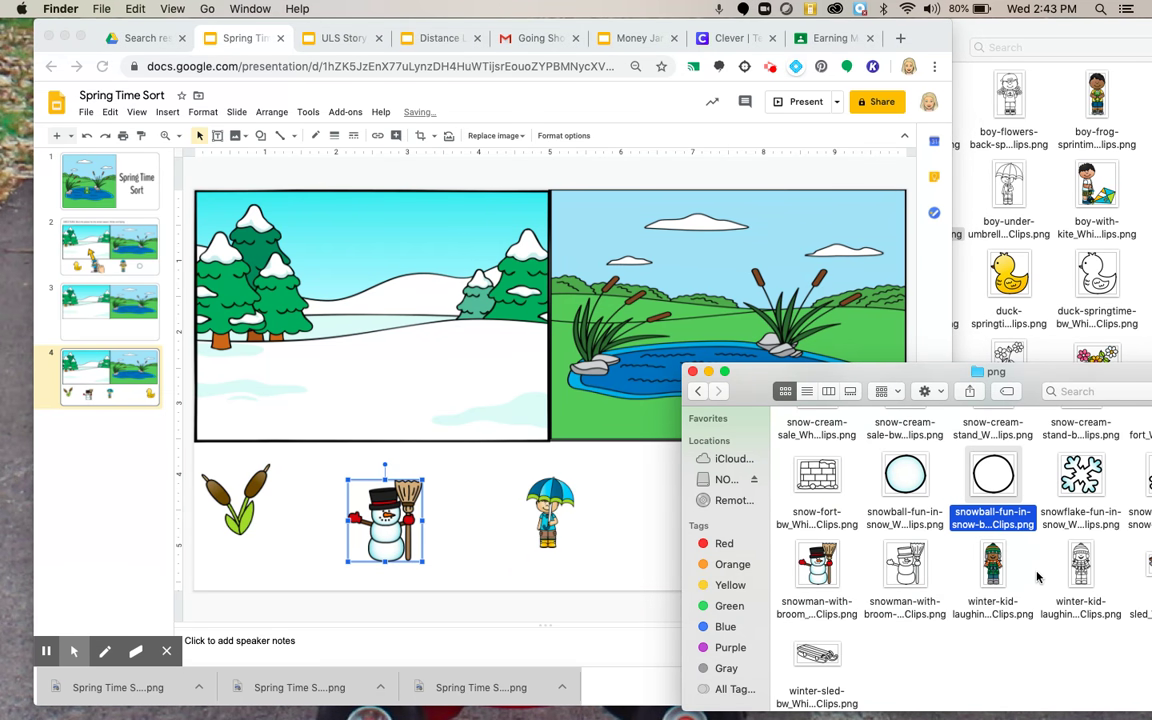
{"action": "left_click", "coordinate": [1034, 571]}
{"action": "scroll", "coordinate": [1040, 500], "scroll_direction": "down", "scroll_amount": 1}
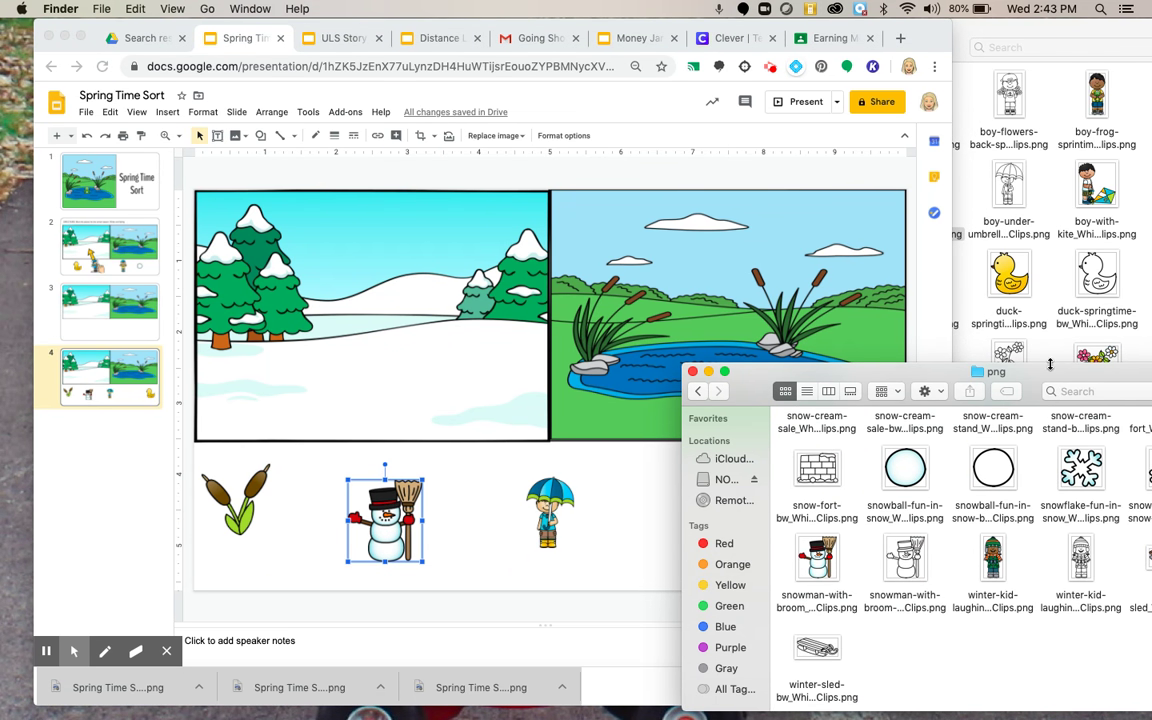
{"action": "left_click_drag", "start_coordinate": [1050, 368], "coordinate": [975, 256]}
{"action": "left_click_drag", "start_coordinate": [1085, 450], "coordinate": [504, 424]}
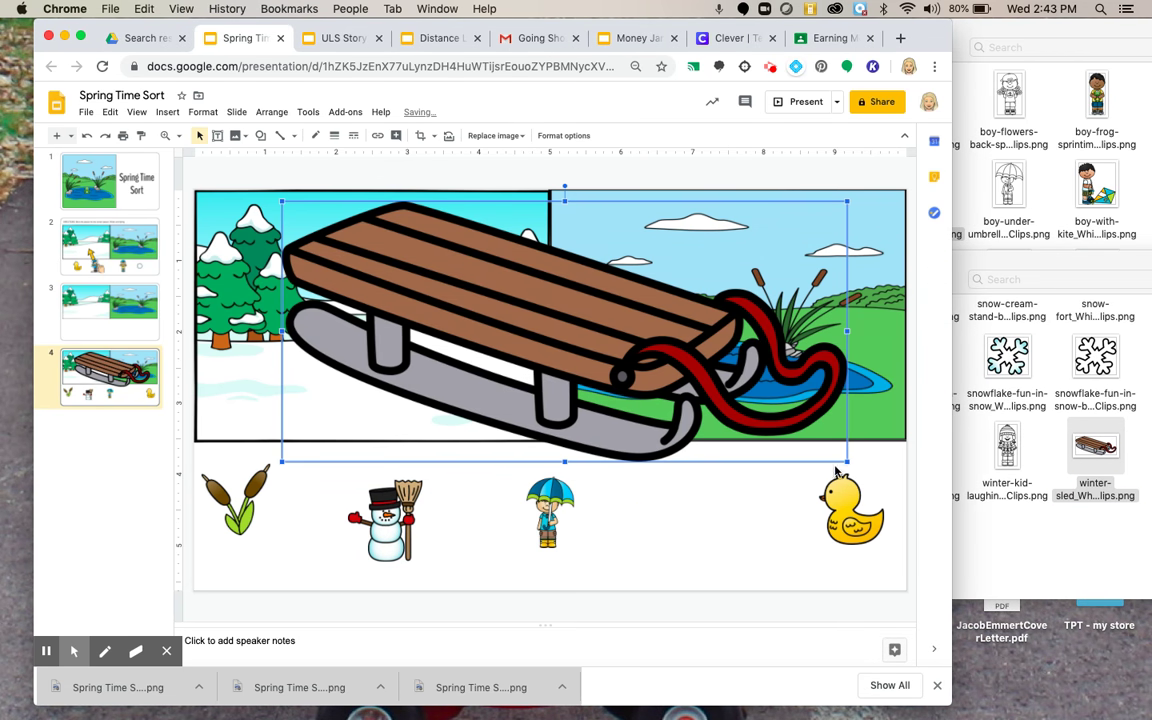
{"action": "left_click_drag", "start_coordinate": [847, 464], "coordinate": [386, 248]}
{"action": "left_click_drag", "start_coordinate": [657, 452], "coordinate": [708, 521]}
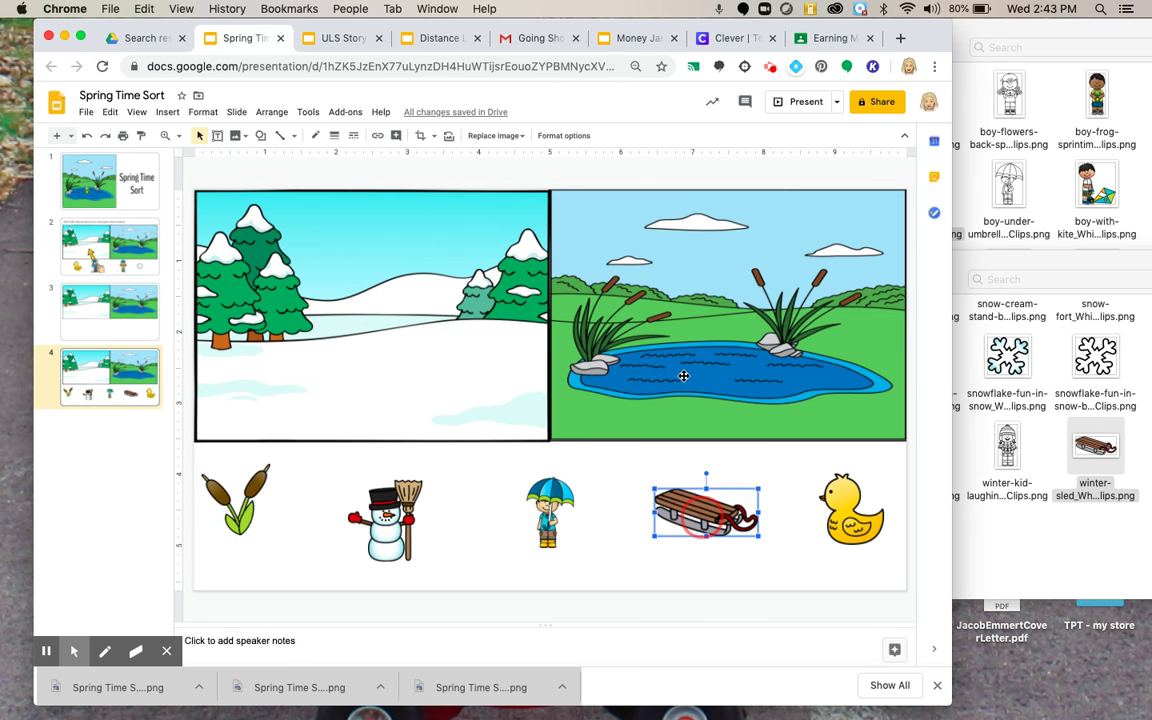
{"action": "mouse_move", "coordinate": [701, 515]}
{"action": "left_mouse_down"}
{"action": "mouse_move", "coordinate": [676, 340]}
{"action": "mouse_move", "coordinate": [406, 357]}
{"action": "mouse_move", "coordinate": [643, 514]}
{"action": "mouse_move", "coordinate": [766, 522]}
{"action": "mouse_move", "coordinate": [700, 522]}
{"action": "left_mouse_up"}
Insert the snowflake picture, shrink it, and place it beside the umbrella boy.
{"action": "left_click", "coordinate": [975, 568]}
{"action": "left_click_drag", "start_coordinate": [1008, 360], "coordinate": [424, 398]}
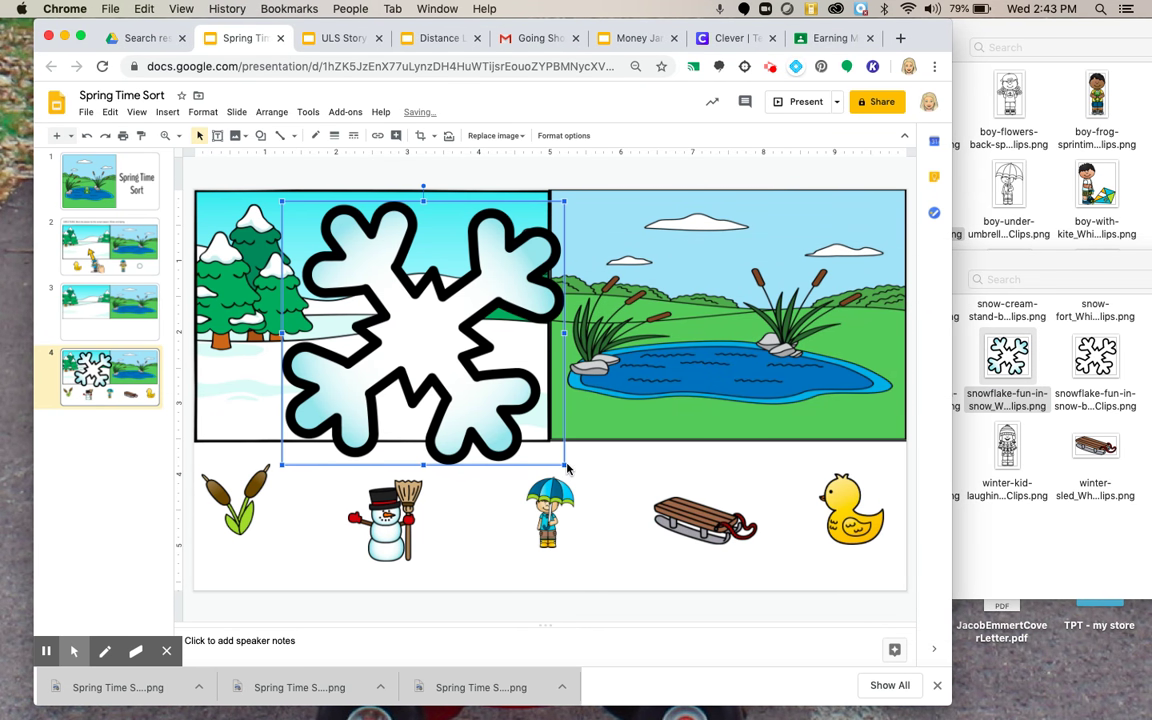
{"action": "left_click_drag", "start_coordinate": [566, 463], "coordinate": [334, 248]}
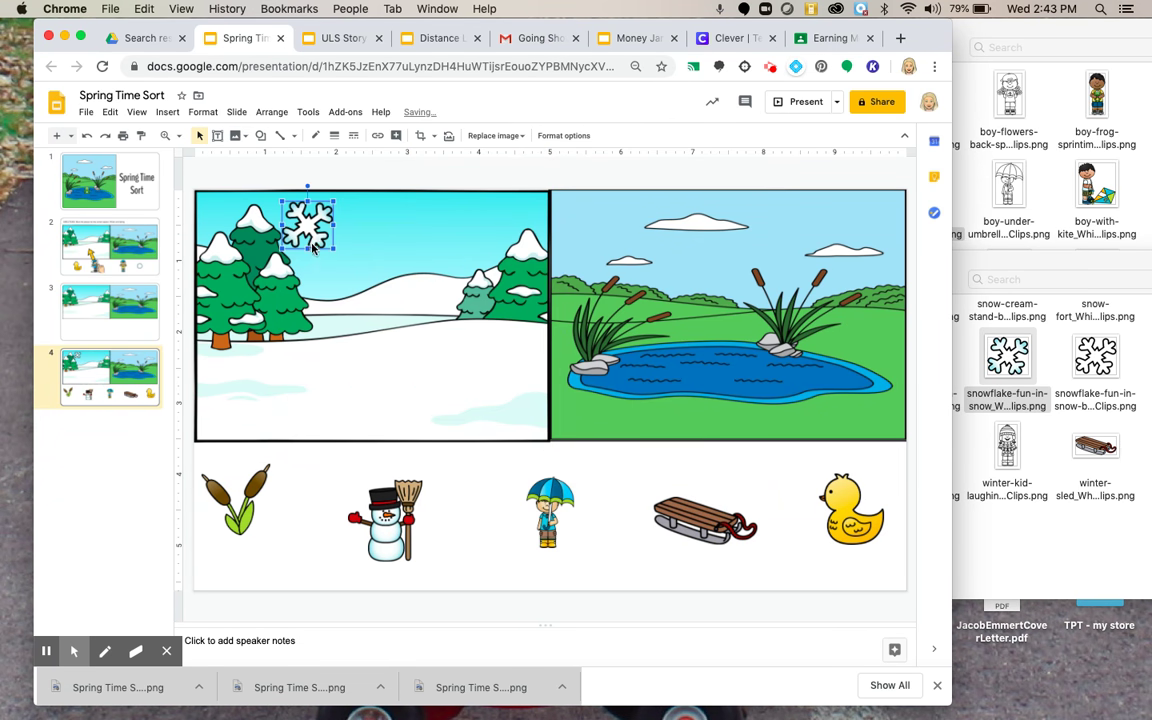
{"action": "left_click_drag", "start_coordinate": [487, 530], "coordinate": [487, 530]}
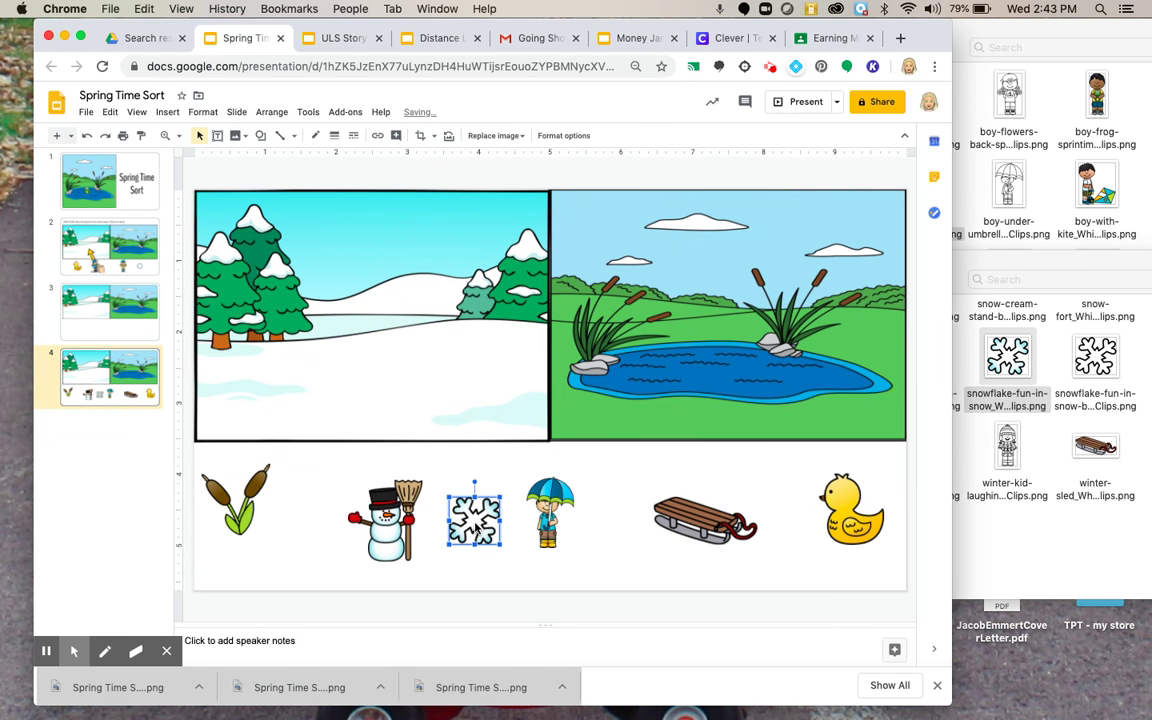
Review the directions, title and sorting slides in turn.
{"action": "left_click", "coordinate": [638, 556]}
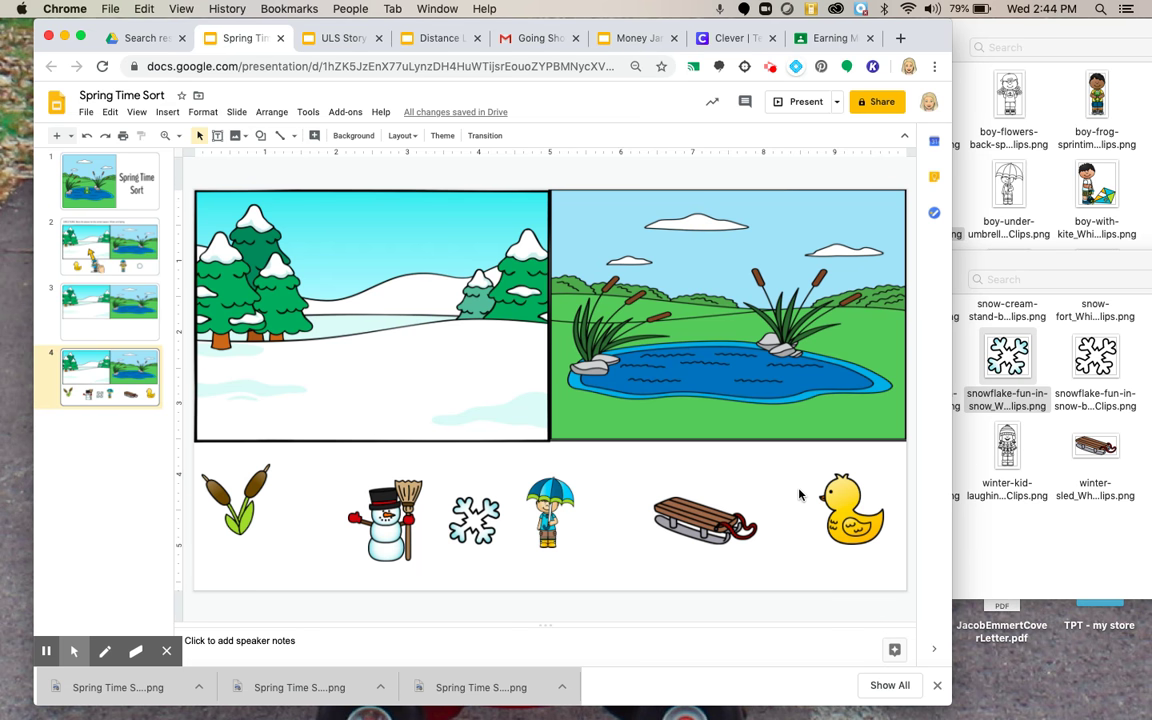
{"action": "left_click", "coordinate": [112, 231]}
{"action": "left_click", "coordinate": [112, 187]}
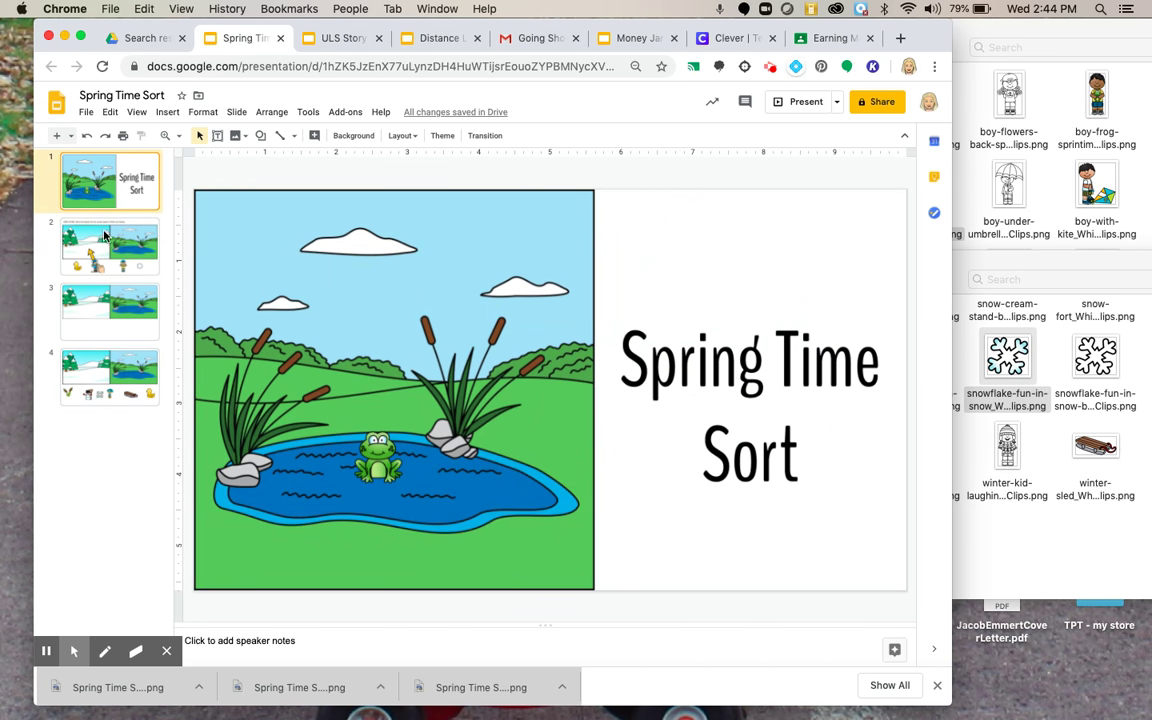
{"action": "left_click", "coordinate": [90, 378]}
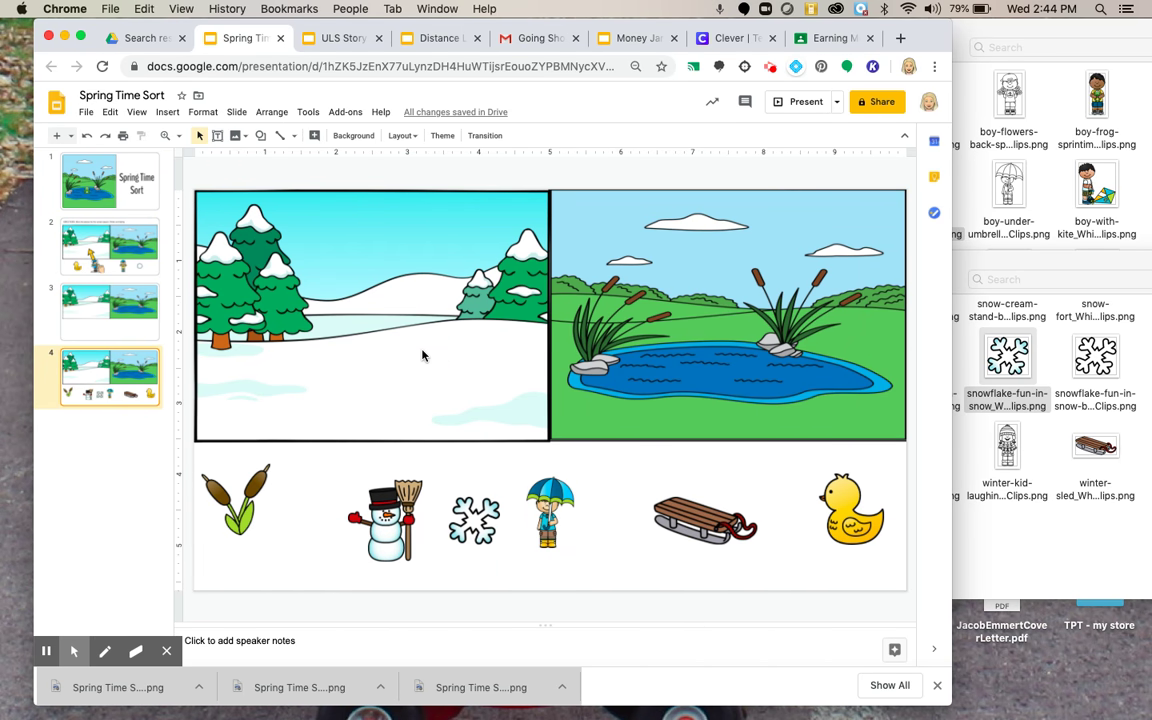
Confirm the scene background is locked while the snowman moves, then switch to the Earning Money Classroom page.
{"action": "left_click_drag", "start_coordinate": [423, 348], "coordinate": [742, 348]}
{"action": "left_click_drag", "start_coordinate": [391, 500], "coordinate": [365, 512]}
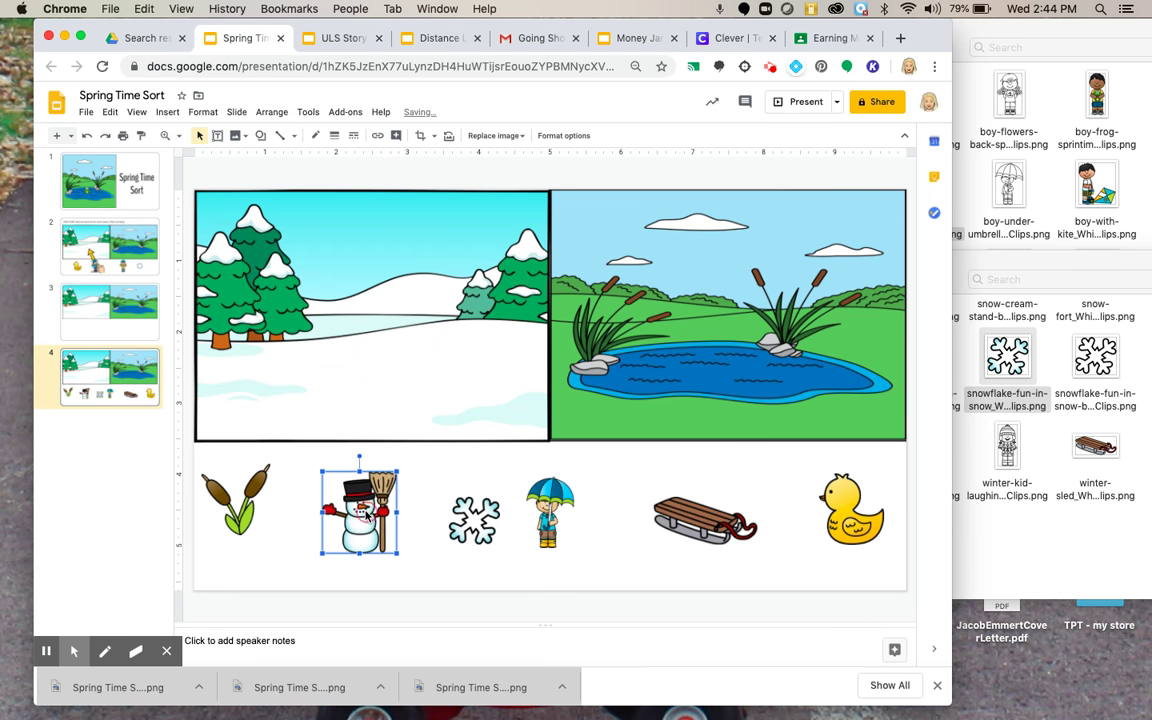
{"action": "left_click", "coordinate": [816, 41]}
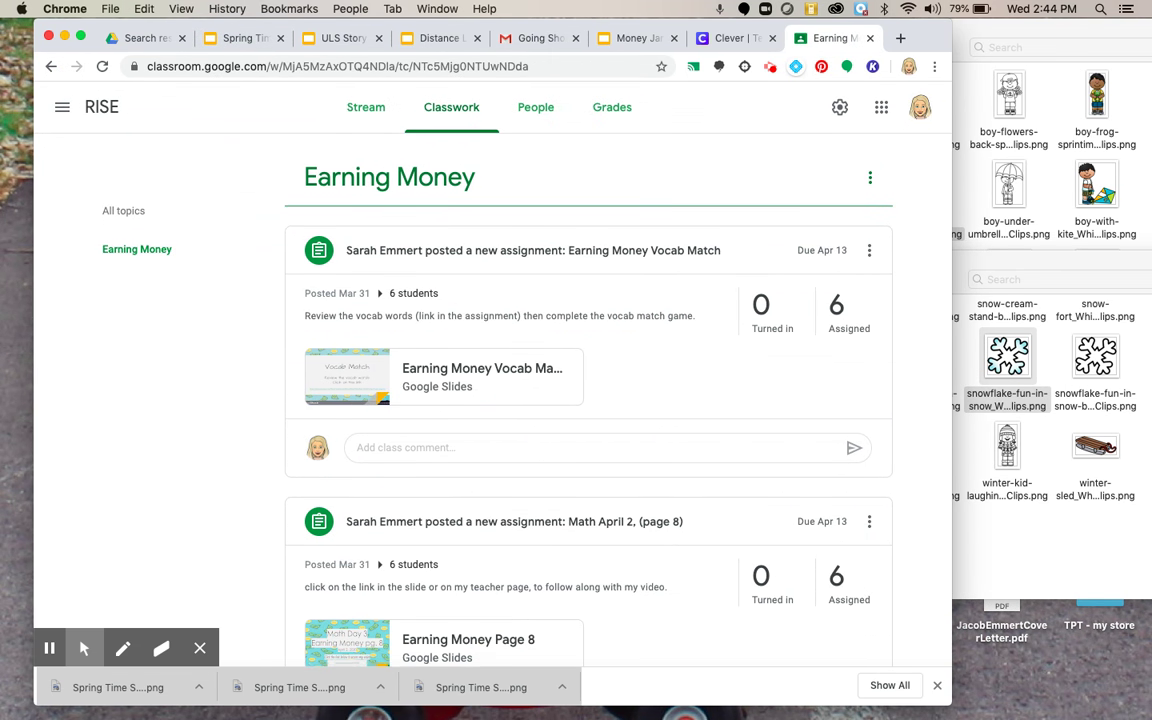
Open the Earning Money Vocab Match Google Slides attachment from the Classwork page.
{"action": "scroll", "coordinate": [71, 574], "scroll_direction": "down", "scroll_amount": 2}
{"action": "scroll", "coordinate": [71, 577], "scroll_direction": "up", "scroll_amount": 2}
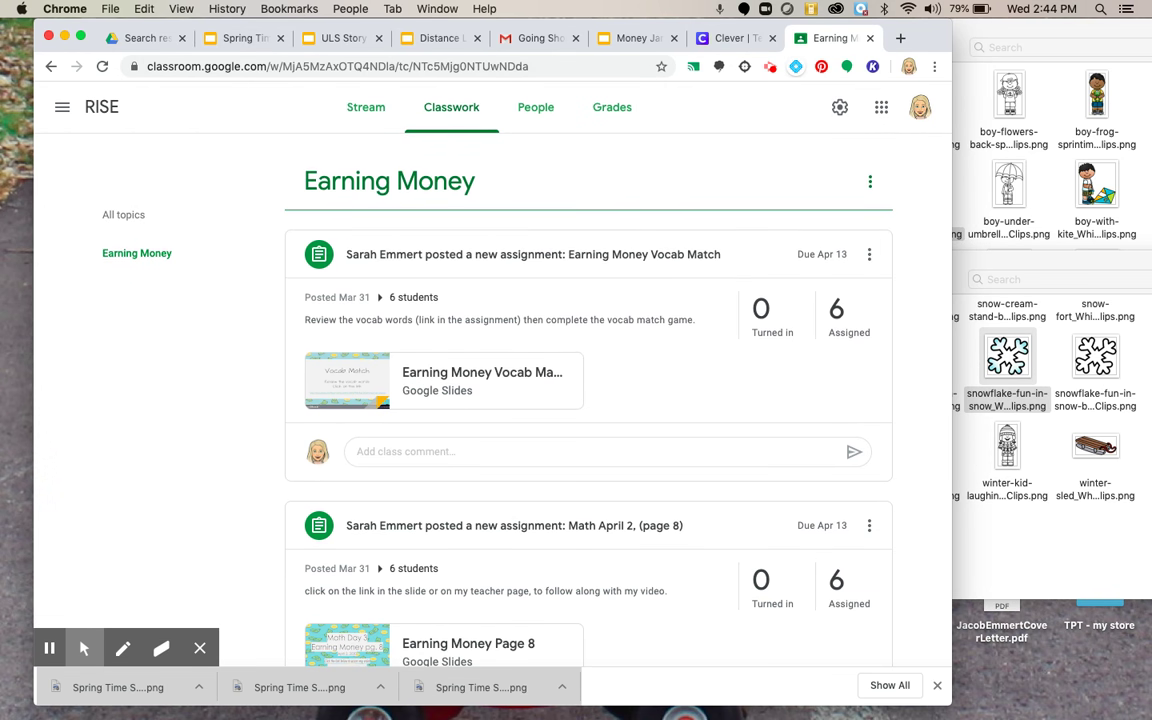
{"action": "left_click", "coordinate": [338, 368]}
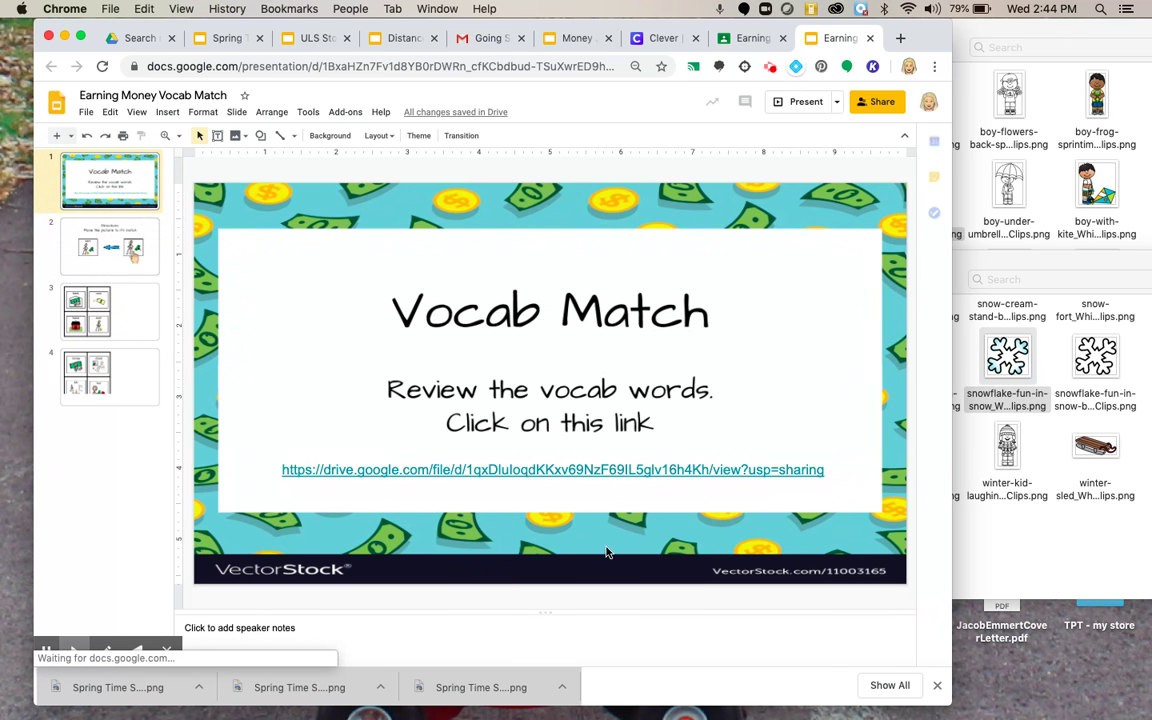
{"action": "left_click", "coordinate": [694, 347]}
Go to the bank, cost, home, work matching slide and nudge its blue arrow.
{"action": "left_click", "coordinate": [655, 306]}
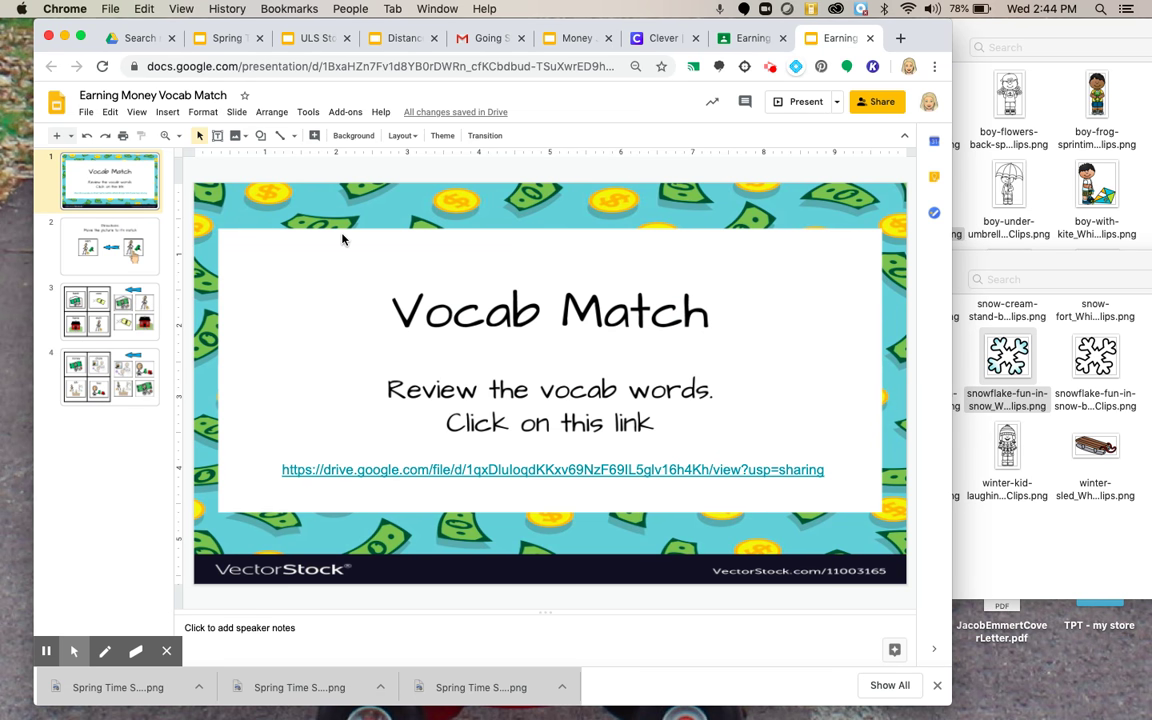
{"action": "left_click", "coordinate": [126, 262]}
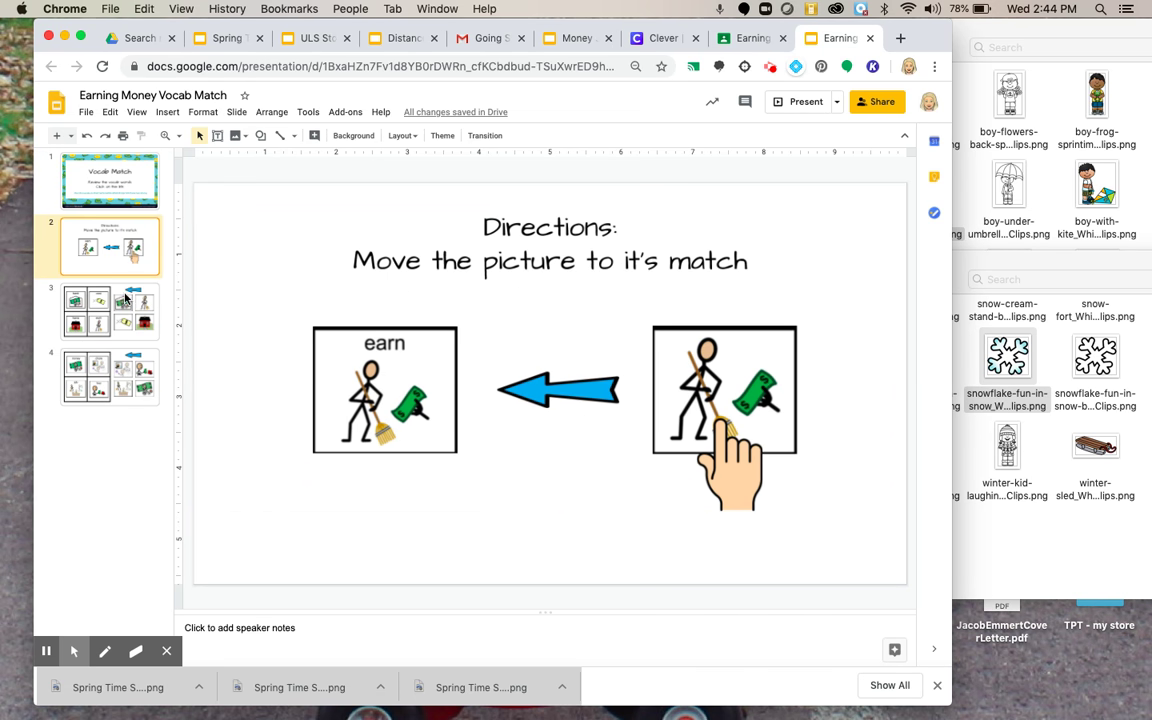
{"action": "left_click", "coordinate": [126, 298]}
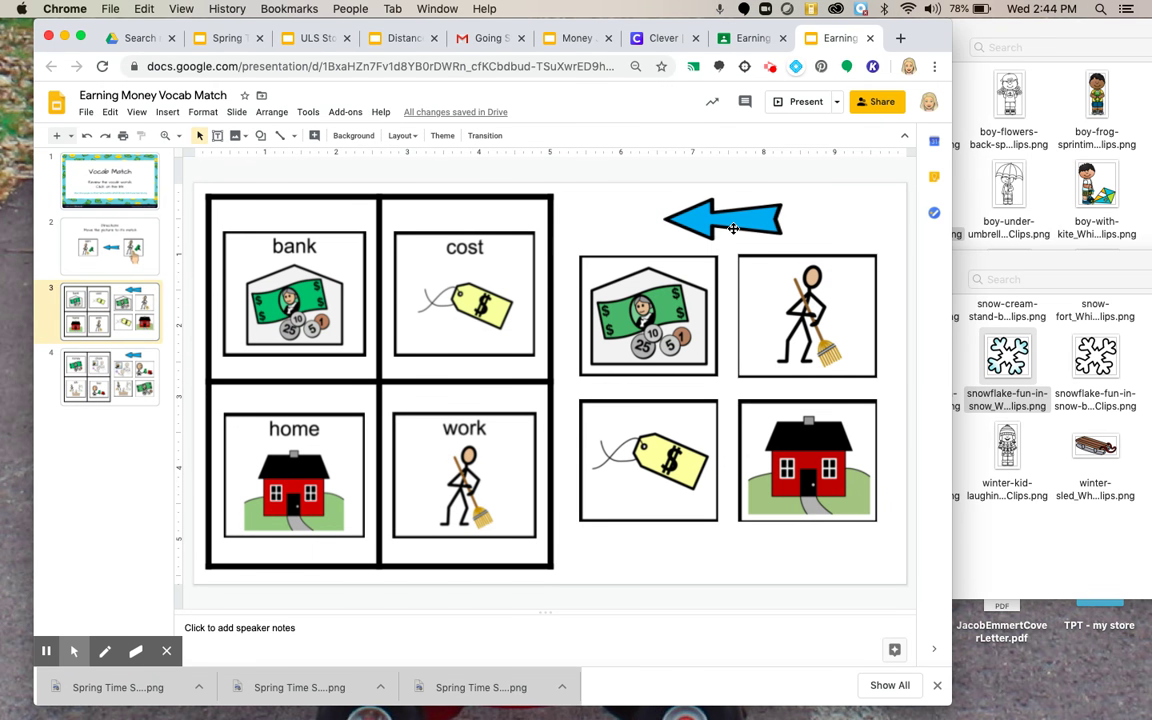
{"action": "mouse_move", "coordinate": [705, 226]}
{"action": "left_mouse_down"}
{"action": "mouse_move", "coordinate": [667, 221]}
{"action": "mouse_move", "coordinate": [725, 222]}
{"action": "left_mouse_up"}
{"action": "left_click", "coordinate": [851, 218]}
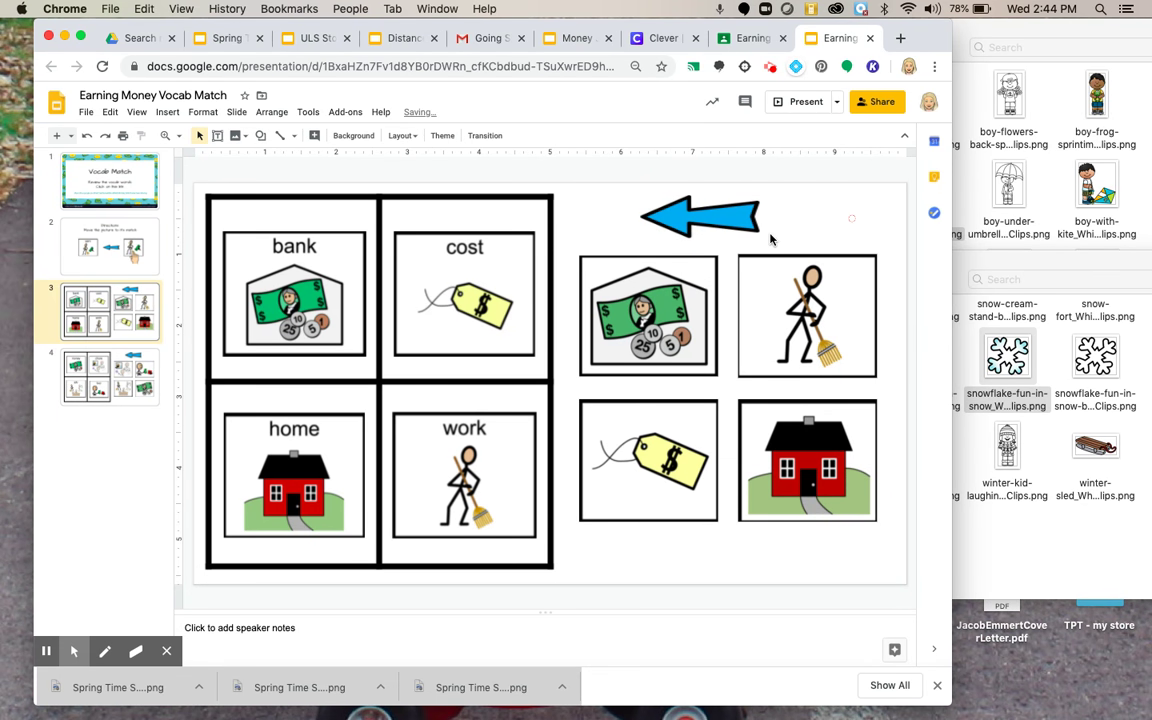
Try matching the money picture to bank and the price tag to cost, then undo.
{"action": "left_click", "coordinate": [680, 312]}
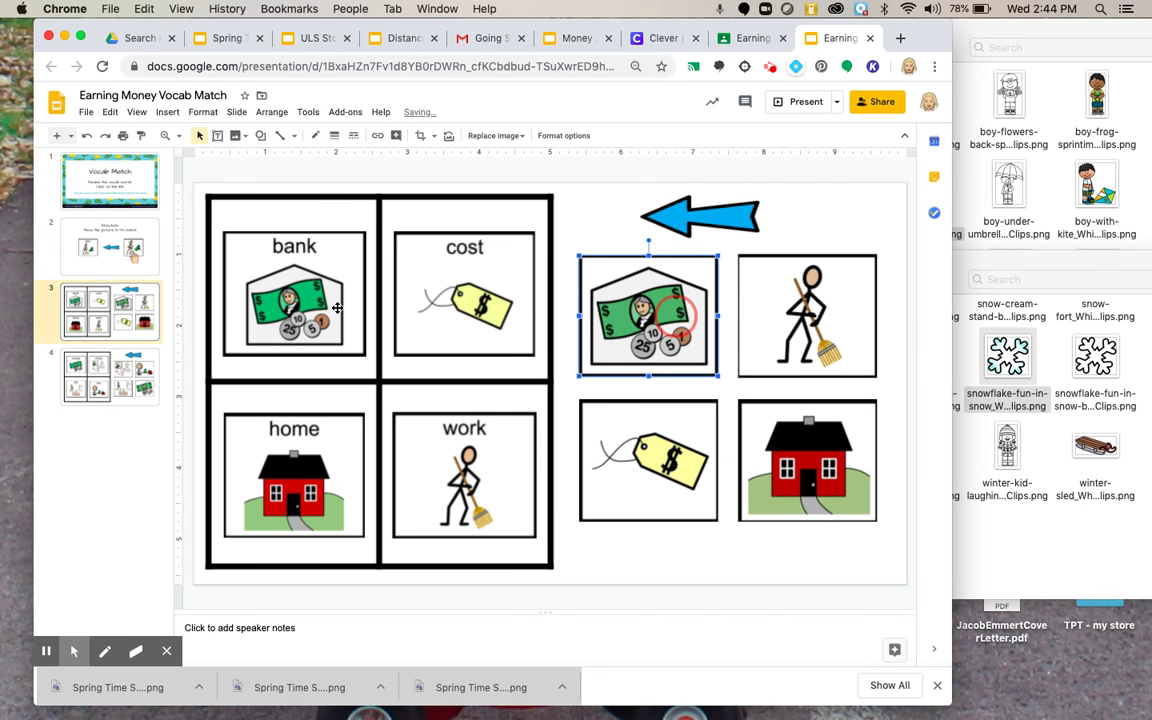
{"action": "left_click_drag", "start_coordinate": [680, 312], "coordinate": [319, 300]}
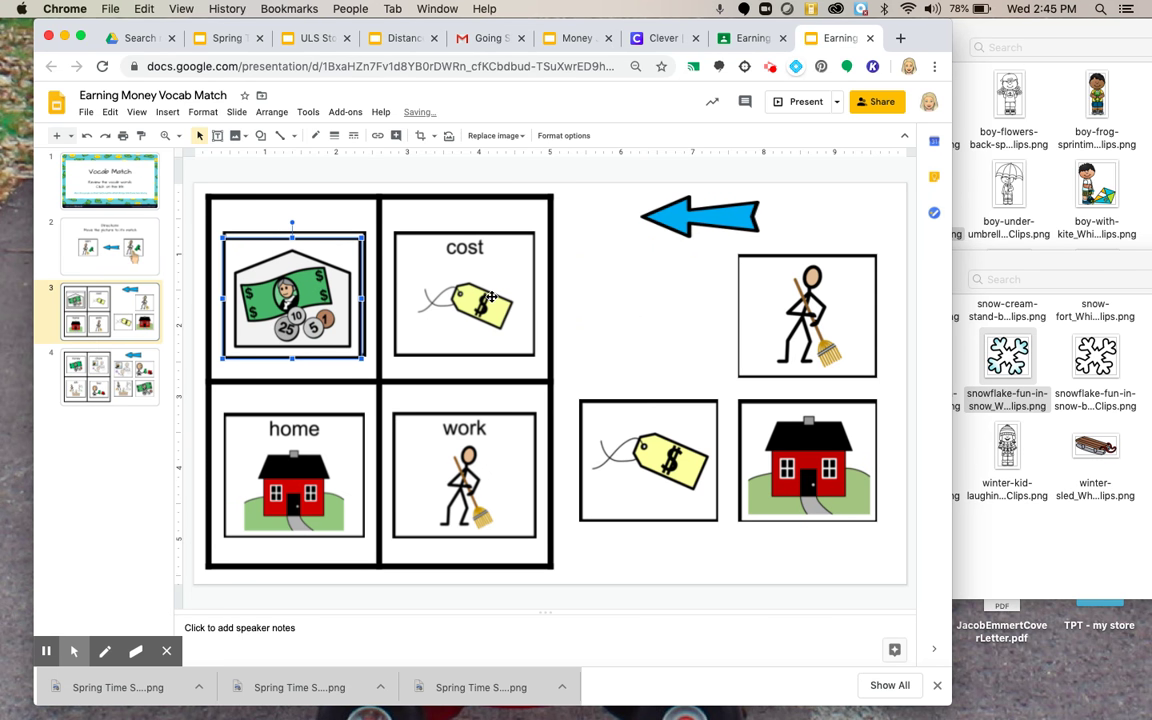
{"action": "left_click_drag", "start_coordinate": [688, 488], "coordinate": [491, 299]}
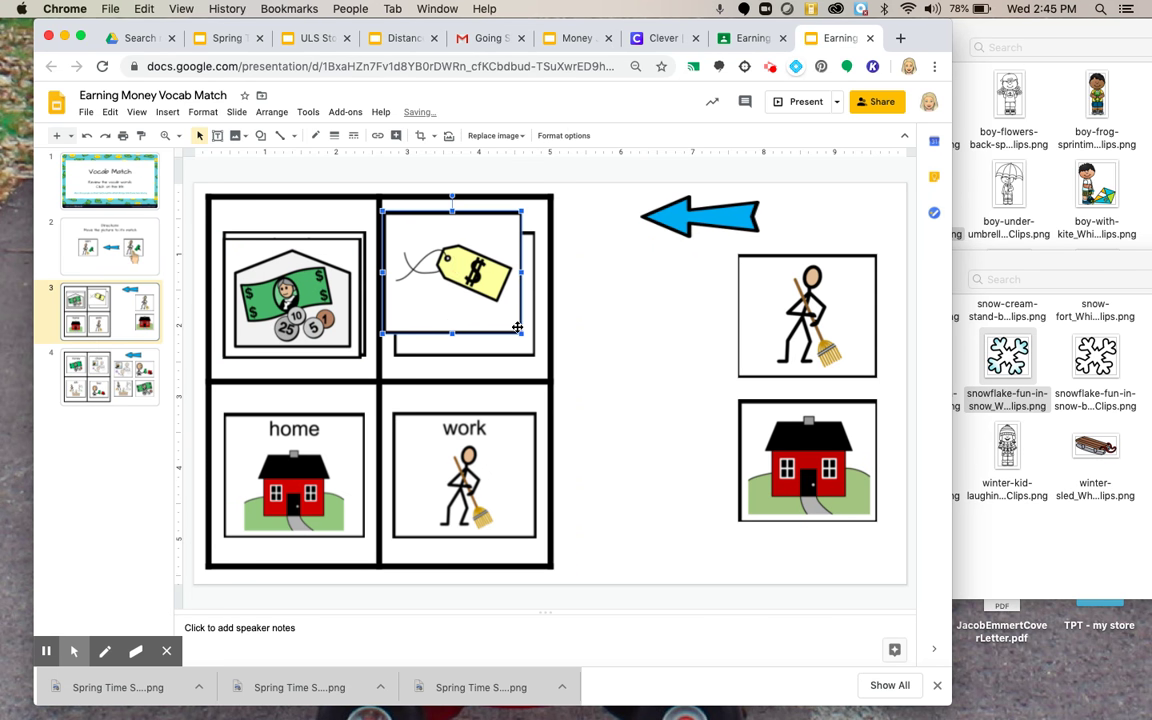
{"action": "left_click", "coordinate": [655, 469]}
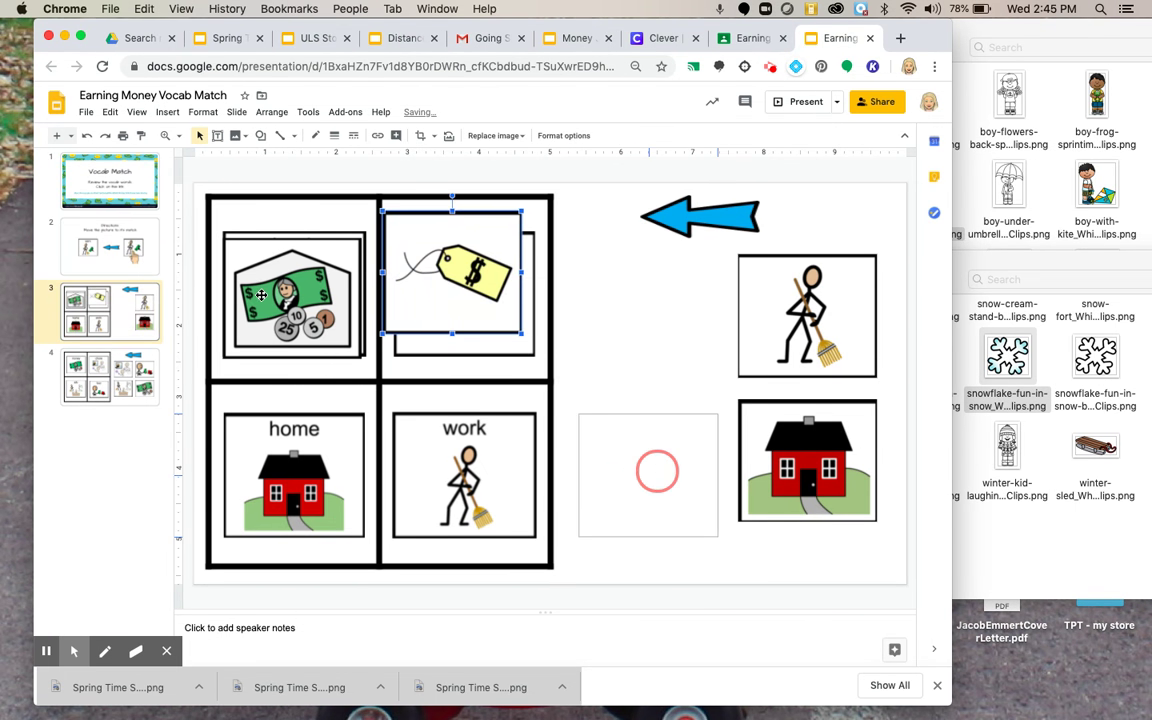
{"action": "key", "text": "super+z"}
{"action": "left_click_drag", "start_coordinate": [261, 294], "coordinate": [637, 307]}
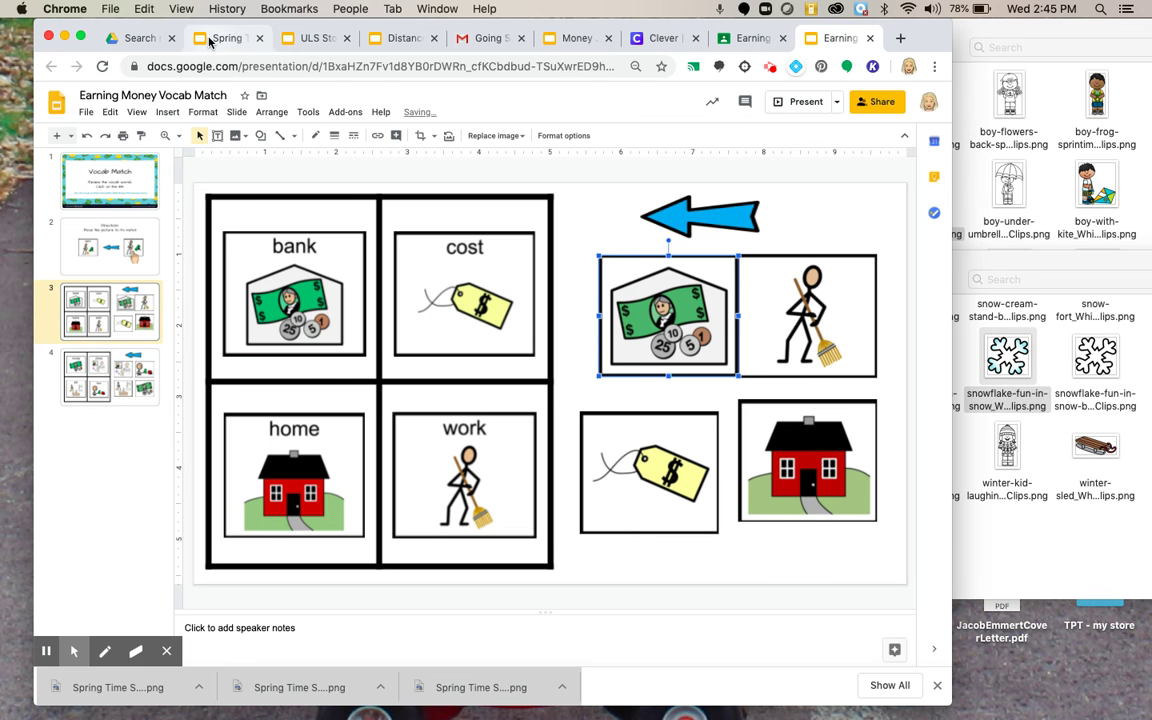
Return to the Spring Time Sort deck, then to the Earning Money class page.
{"action": "left_click", "coordinate": [228, 40]}
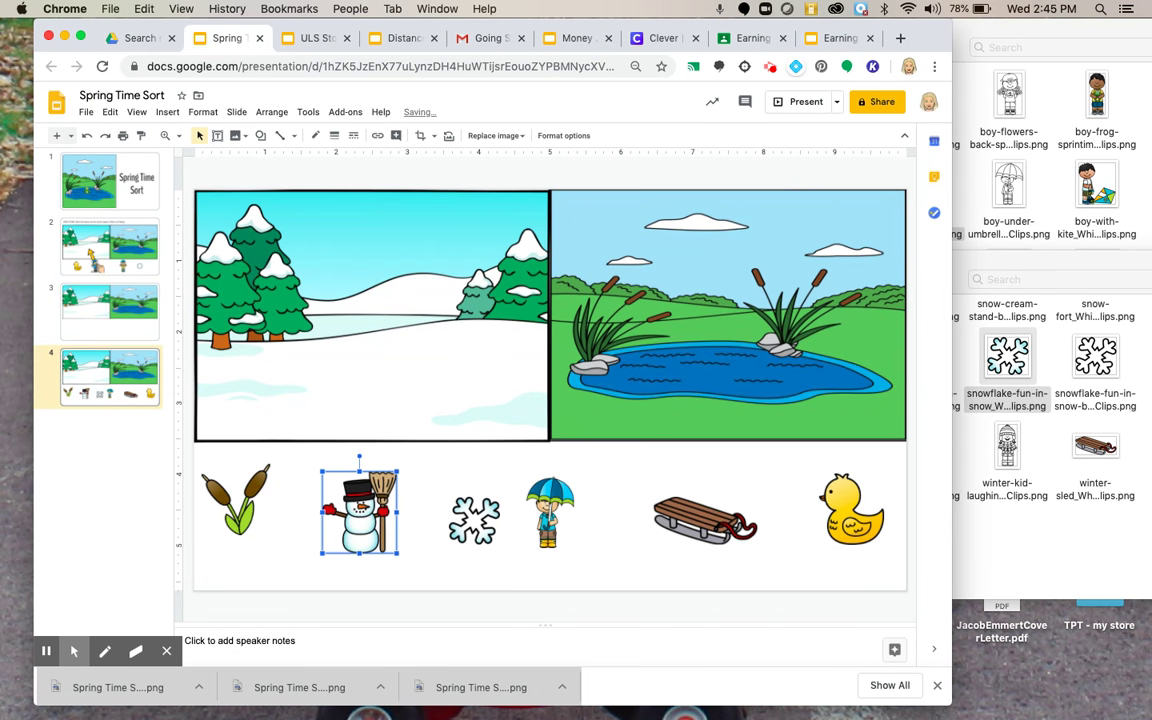
{"action": "left_click", "coordinate": [104, 498]}
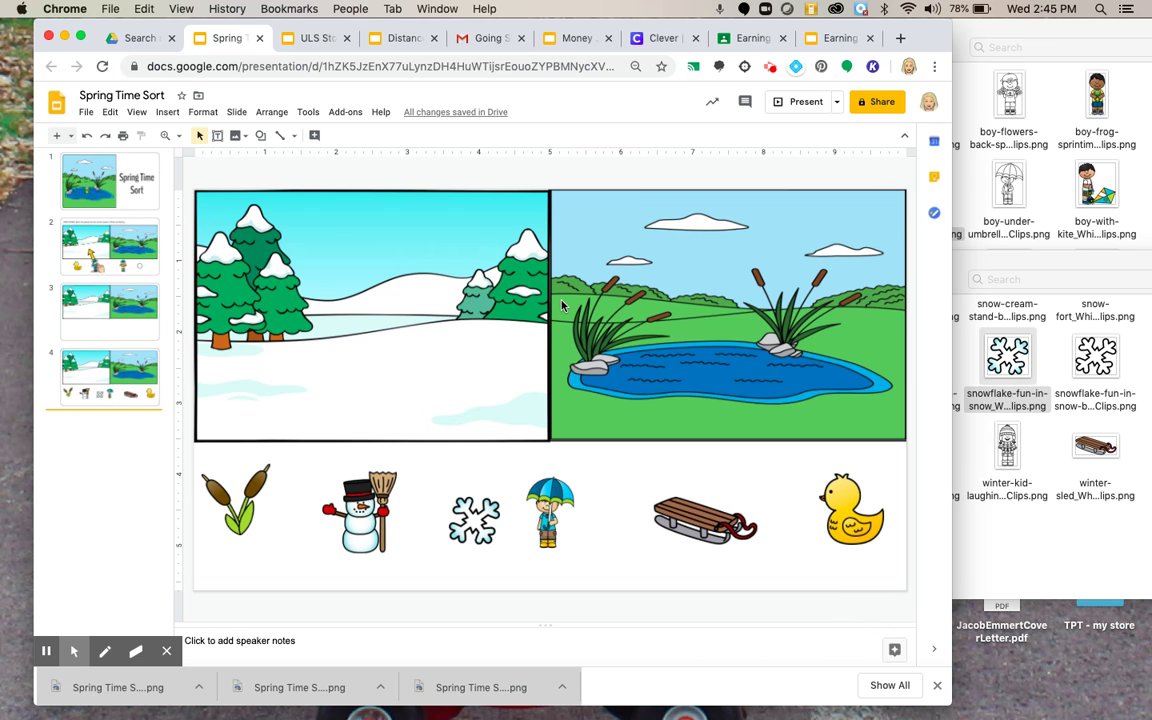
{"action": "left_click", "coordinate": [748, 38]}
Scroll the Classwork stream and open the Earning Money Writing Journal 1 slides.
{"action": "scroll", "coordinate": [420, 527], "scroll_direction": "down", "scroll_amount": 10}
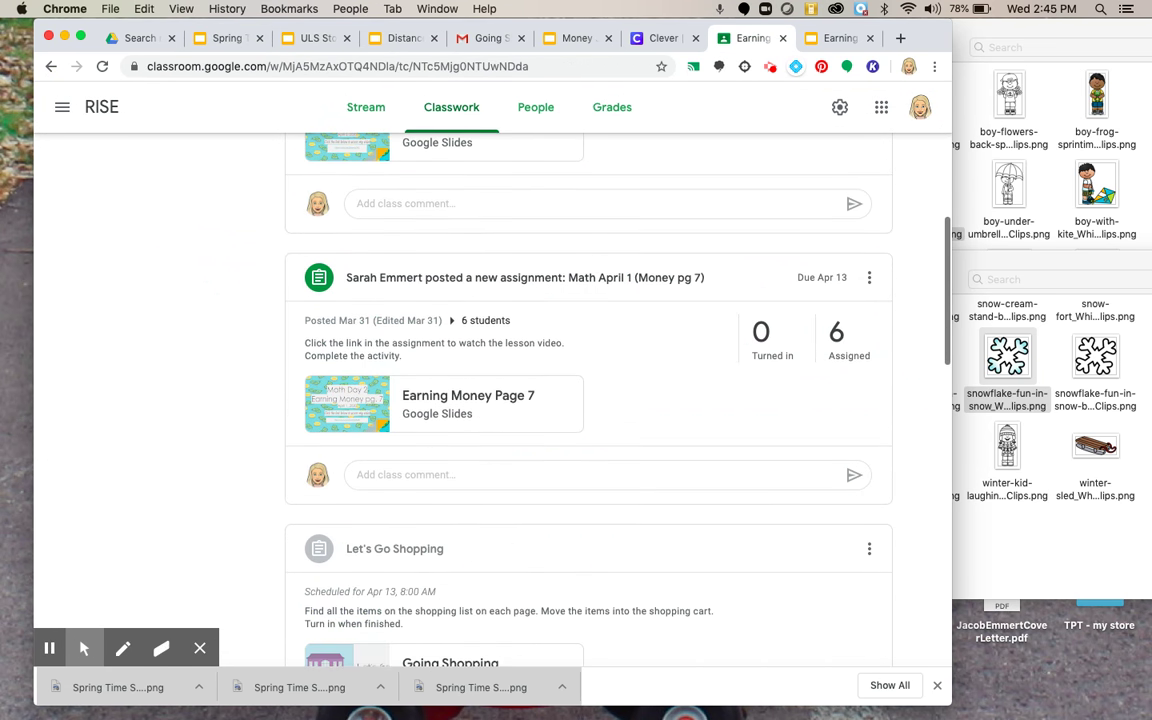
{"action": "scroll", "coordinate": [588, 400], "scroll_direction": "down", "scroll_amount": 8}
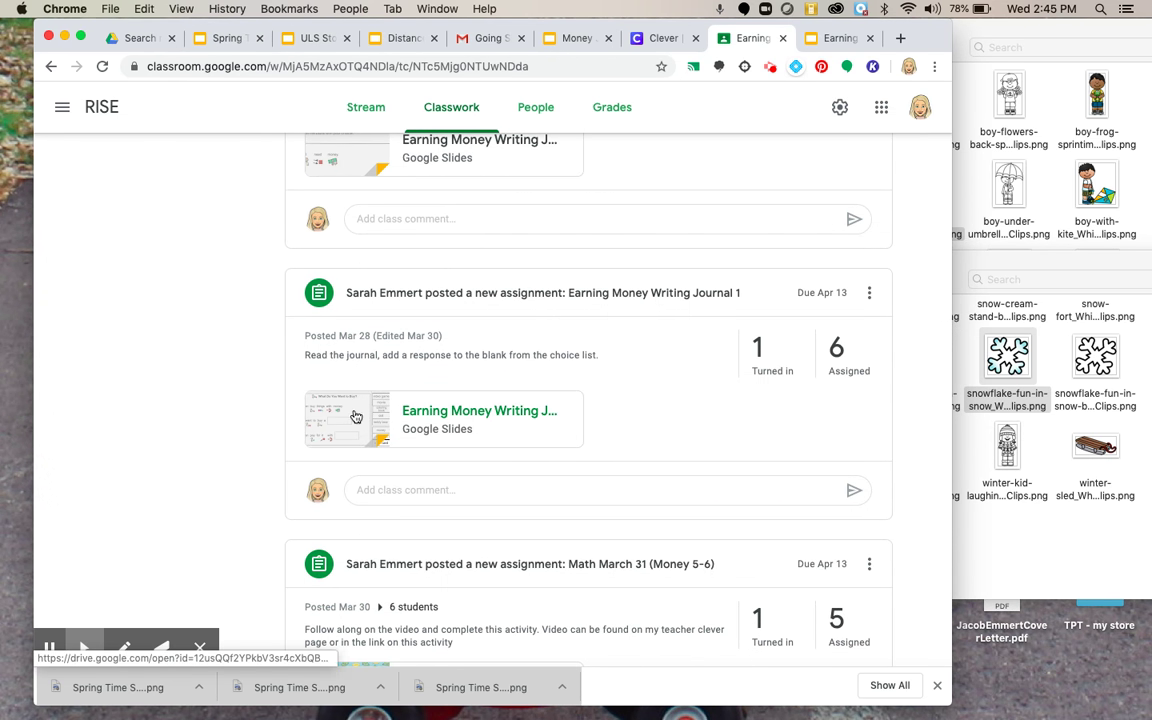
{"action": "left_click", "coordinate": [463, 414]}
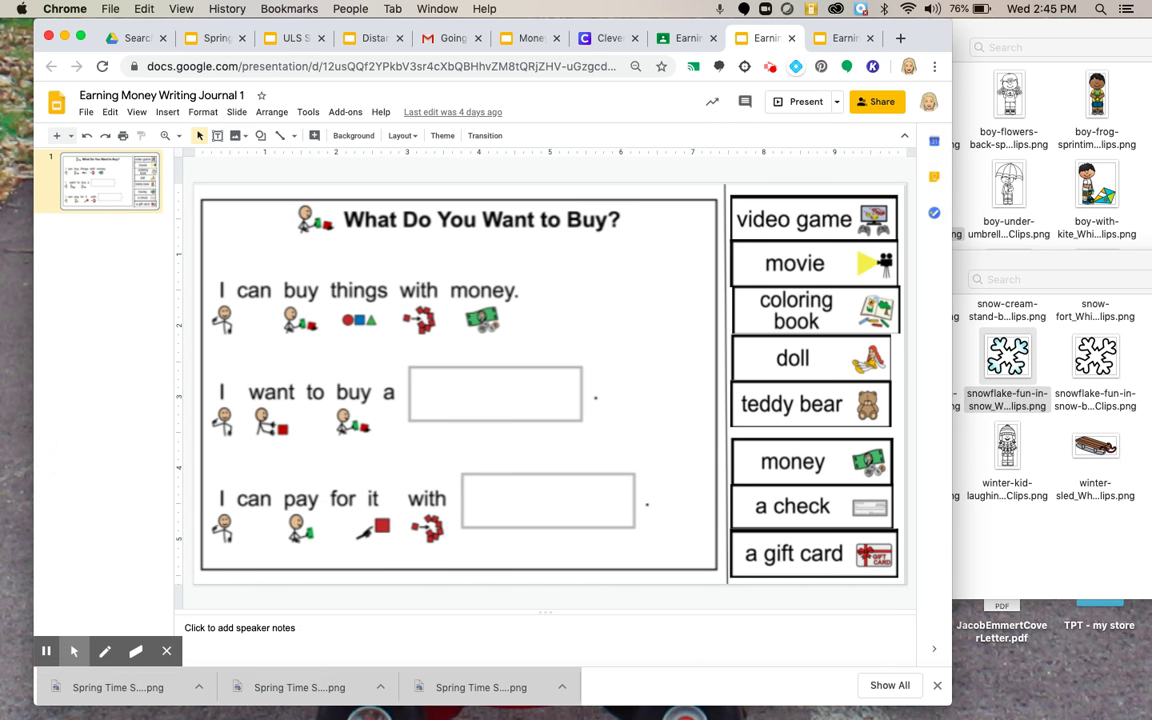
Drag the movie box into the first blank and money into the pay-with blank.
{"action": "left_click_drag", "start_coordinate": [616, 294], "coordinate": [617, 342]}
{"action": "left_click_drag", "start_coordinate": [617, 287], "coordinate": [601, 373]}
{"action": "left_click_drag", "start_coordinate": [830, 262], "coordinate": [535, 389]}
{"action": "mouse_move", "coordinate": [799, 408]}
{"action": "left_mouse_down"}
{"action": "mouse_move", "coordinate": [553, 501]}
{"action": "mouse_move", "coordinate": [843, 298]}
{"action": "mouse_move", "coordinate": [805, 424]}
{"action": "left_mouse_up"}
{"action": "left_click_drag", "start_coordinate": [802, 468], "coordinate": [534, 489]}
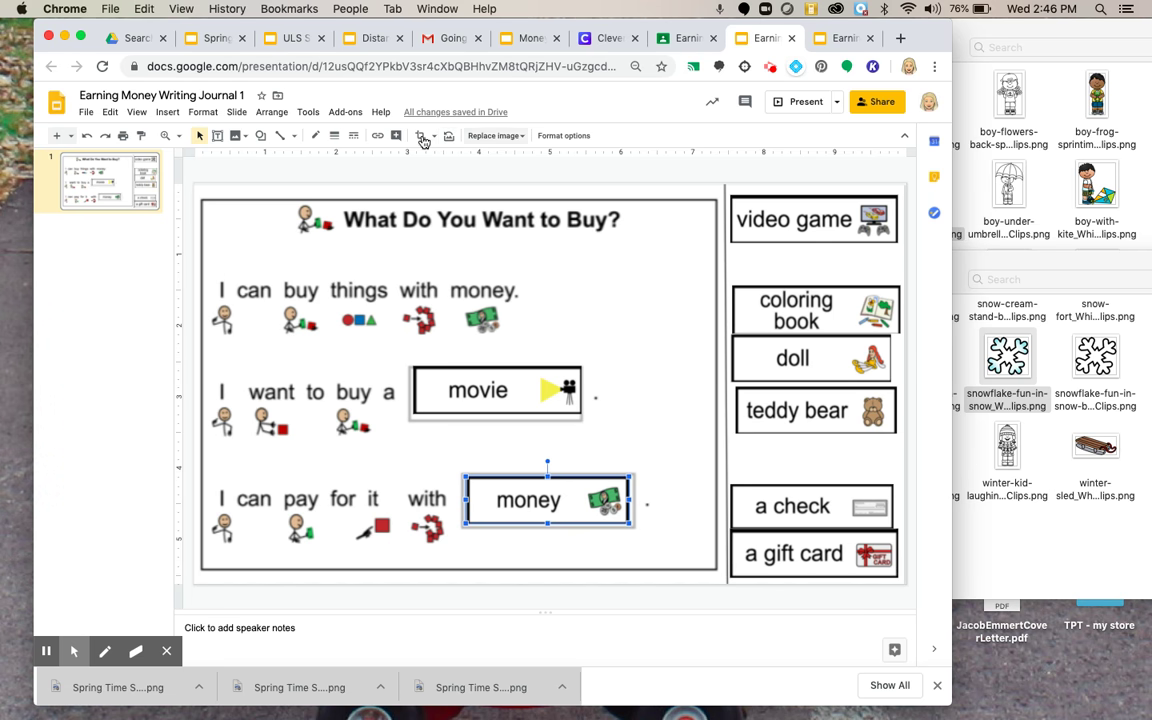
Check the slide background settings unchanged, then return to the Spring Time Sort deck.
{"action": "left_click", "coordinate": [422, 200]}
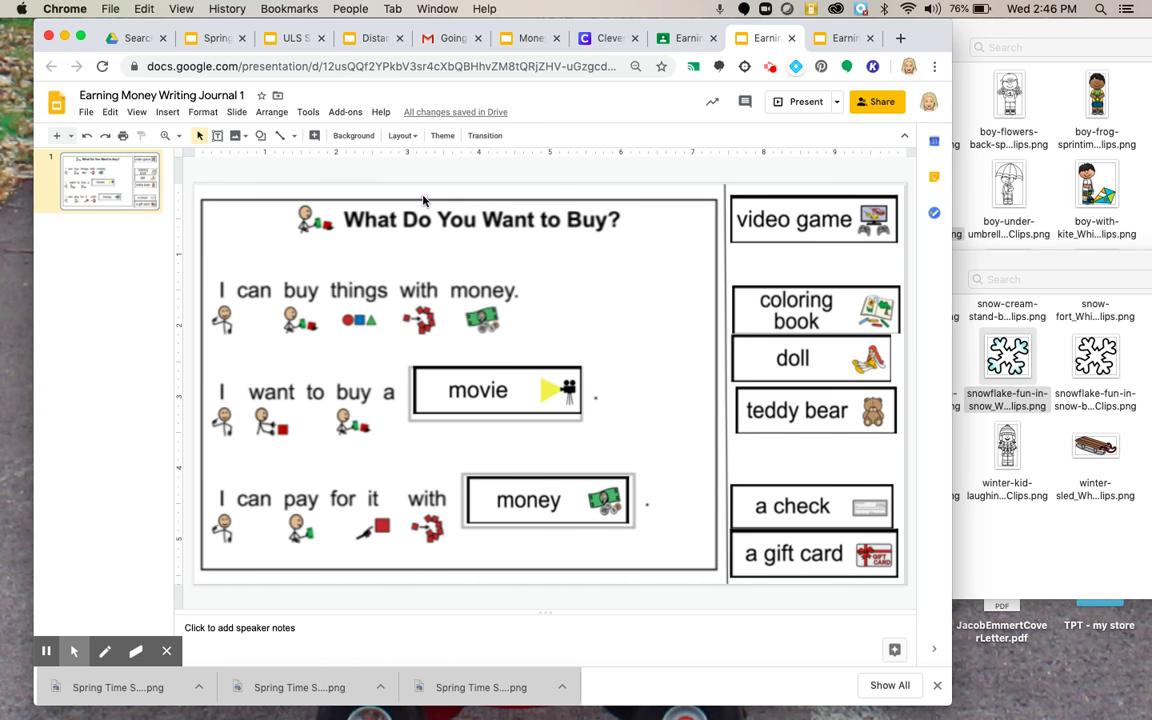
{"action": "left_click", "coordinate": [355, 136]}
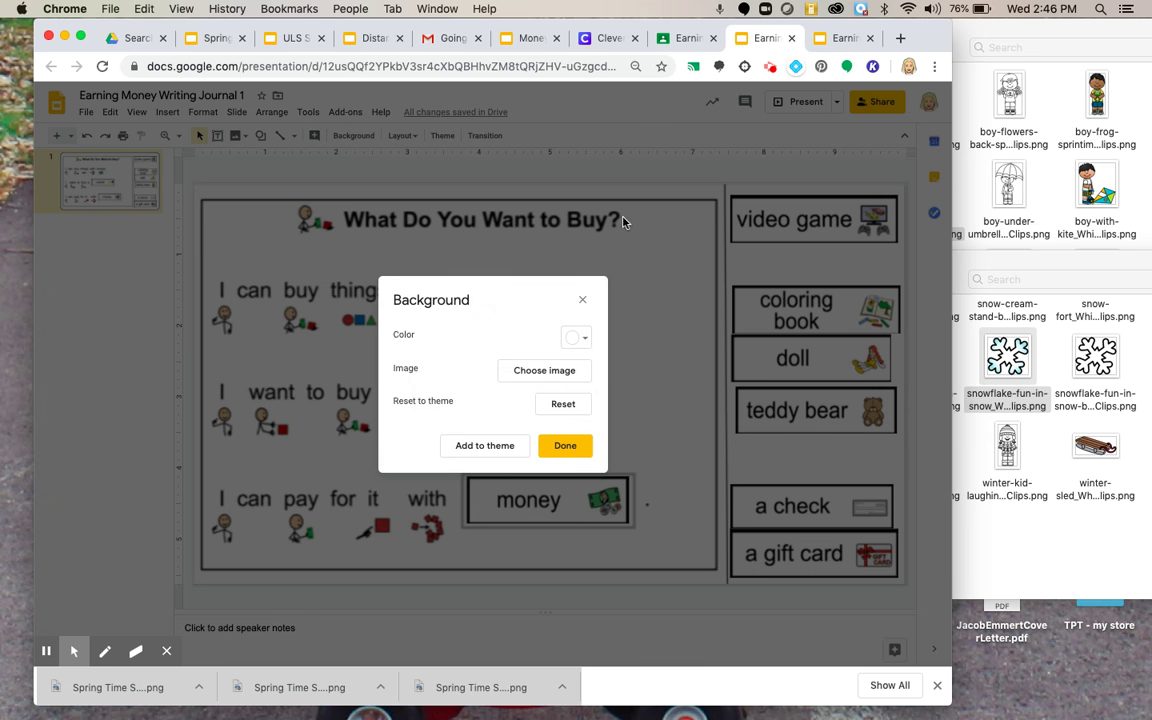
{"action": "left_click", "coordinate": [583, 300]}
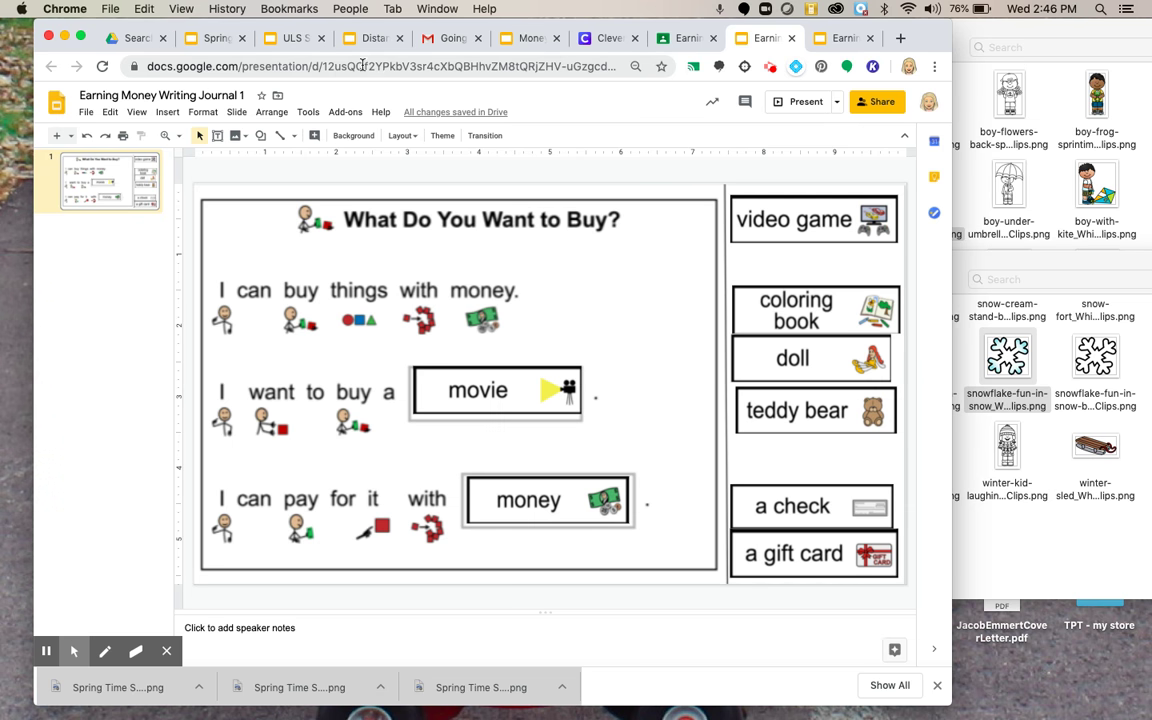
{"action": "left_click", "coordinate": [216, 38]}
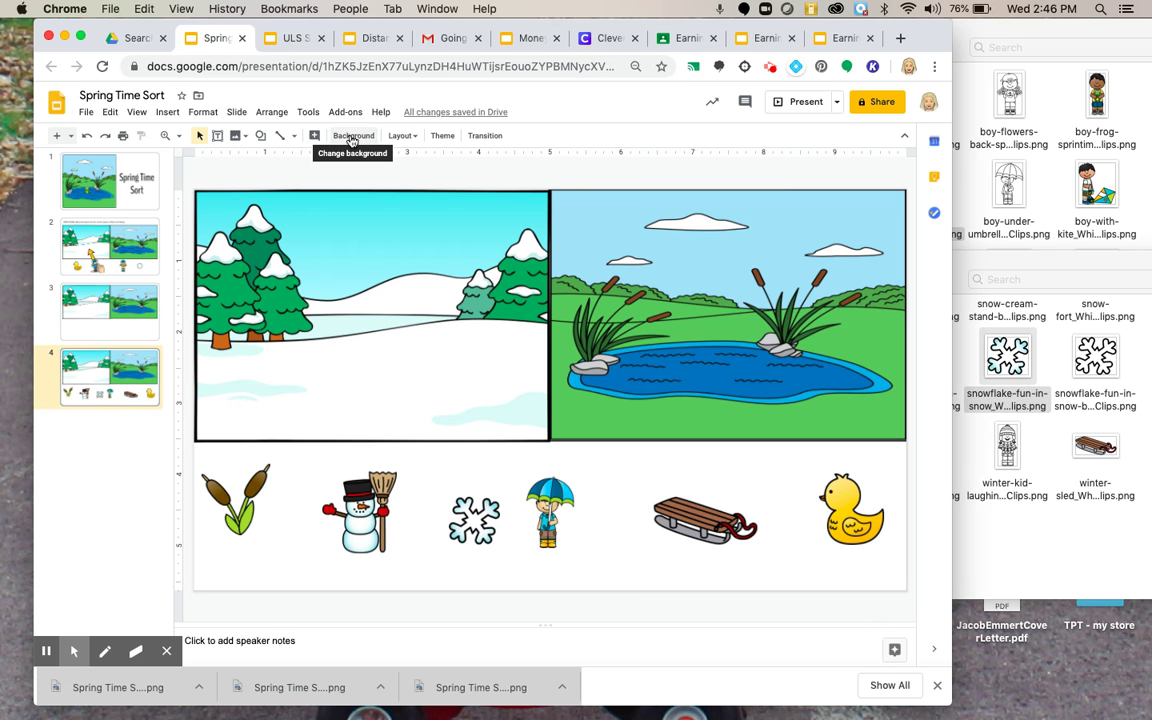
{"action": "left_click", "coordinate": [86, 112]}
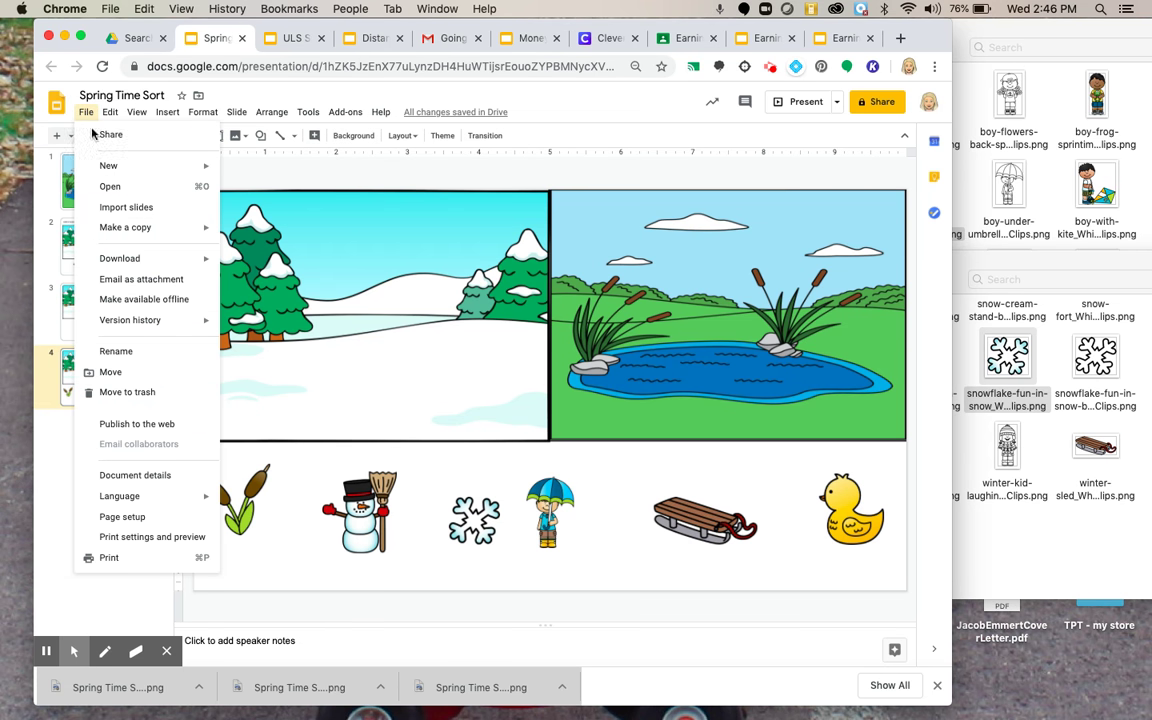
{"action": "mouse_move", "coordinate": [128, 257]}
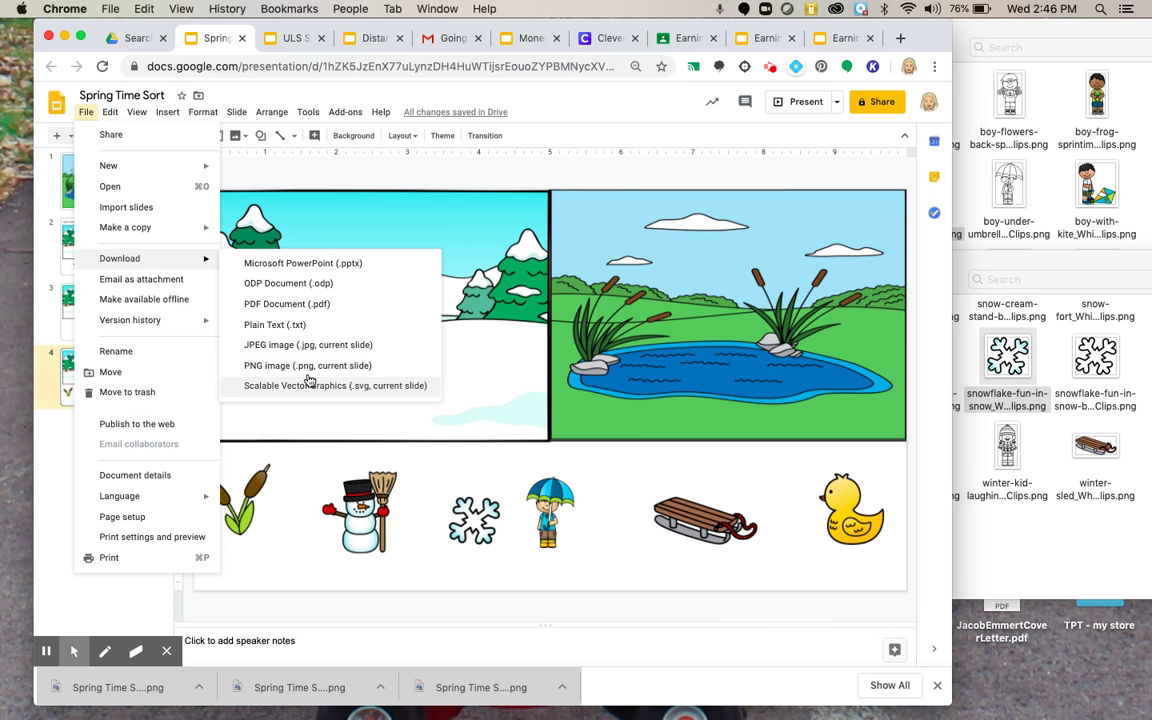
{"action": "left_click", "coordinate": [289, 440]}
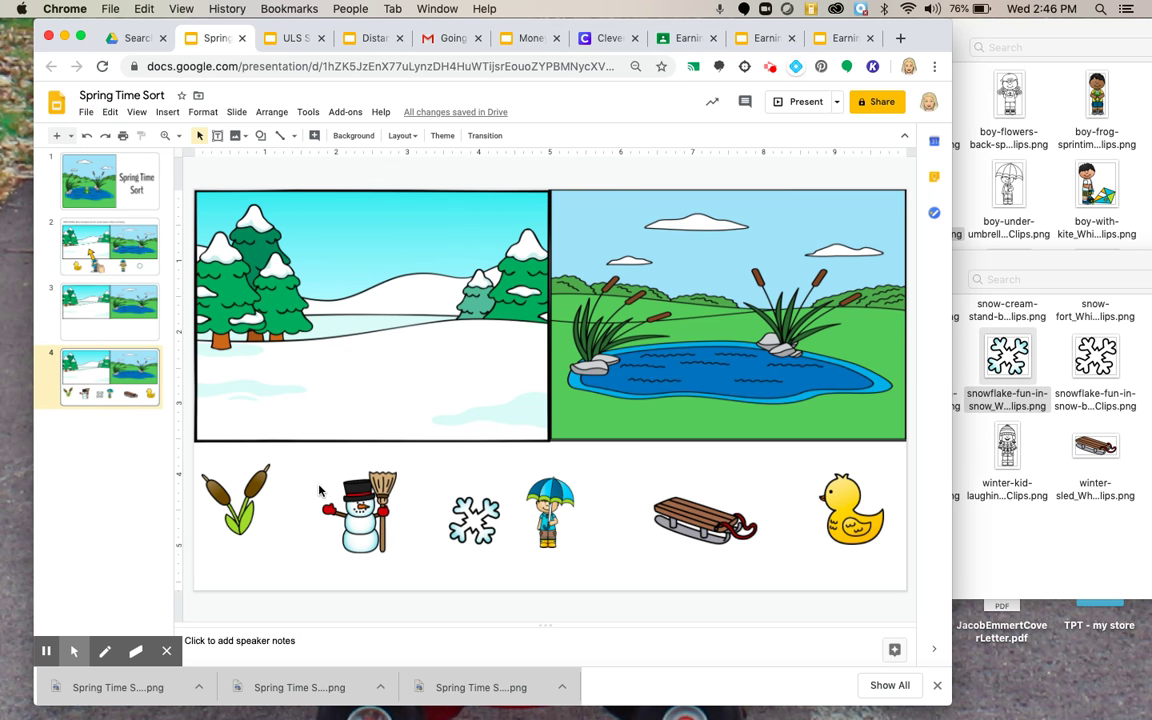